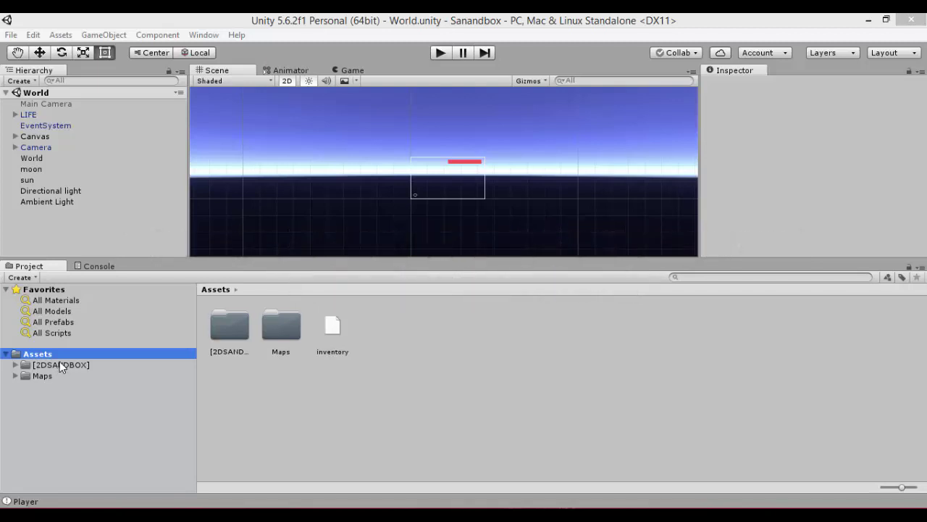
Browse the Project window to [2DSANDBOX] > Resources > Prefabs to list Player, PlayerNew and Torch
{"action": "left_click", "coordinate": [15, 365]}
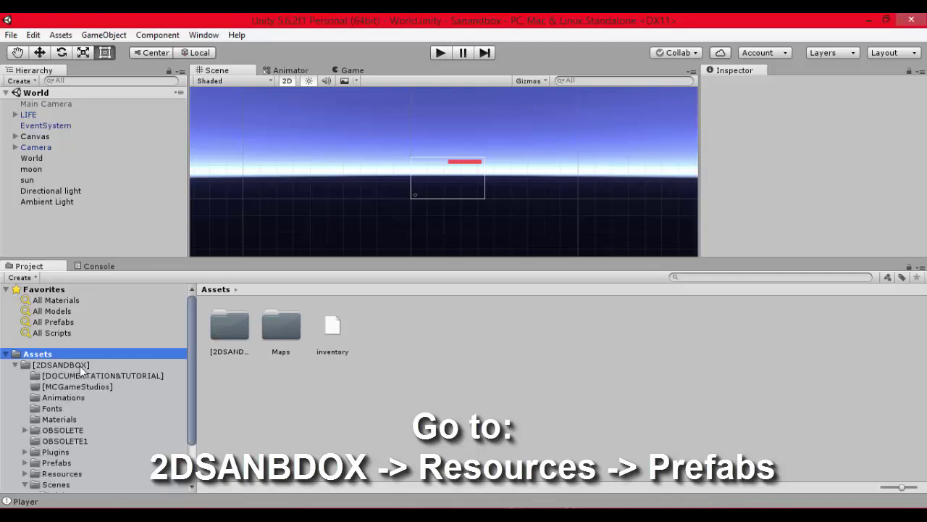
{"action": "scroll", "coordinate": [80, 366], "scroll_direction": "down", "scroll_amount": 2}
{"action": "scroll", "coordinate": [76, 371], "scroll_direction": "down", "scroll_amount": 1}
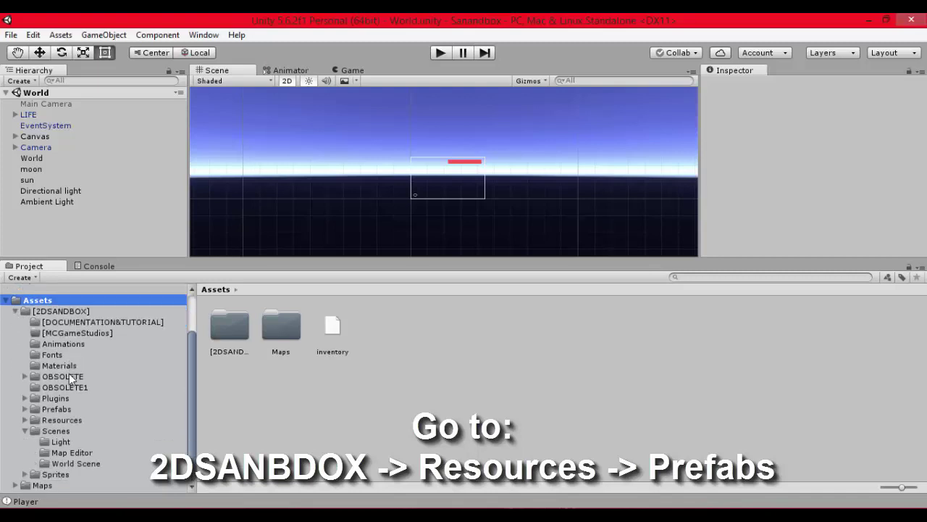
{"action": "left_click", "coordinate": [62, 420]}
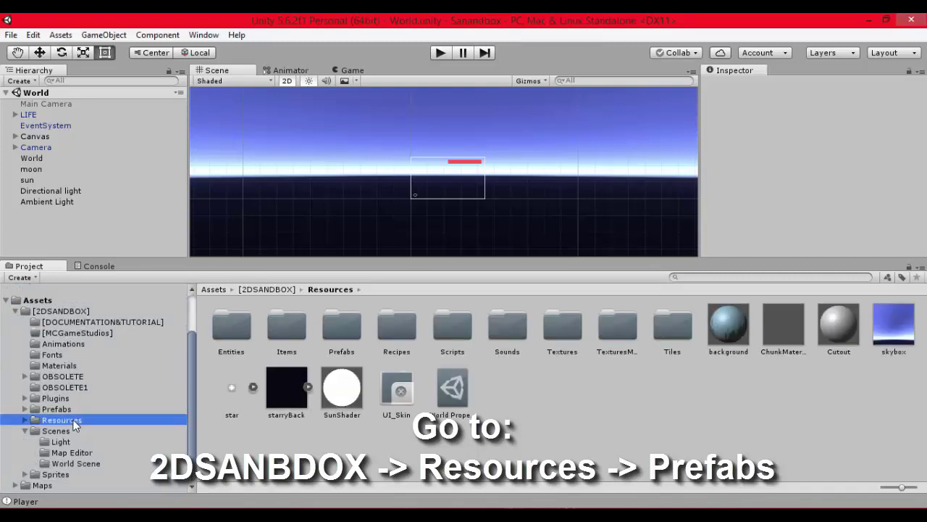
{"action": "left_click", "coordinate": [26, 420]}
{"action": "scroll", "coordinate": [82, 418], "scroll_direction": "down", "scroll_amount": 2}
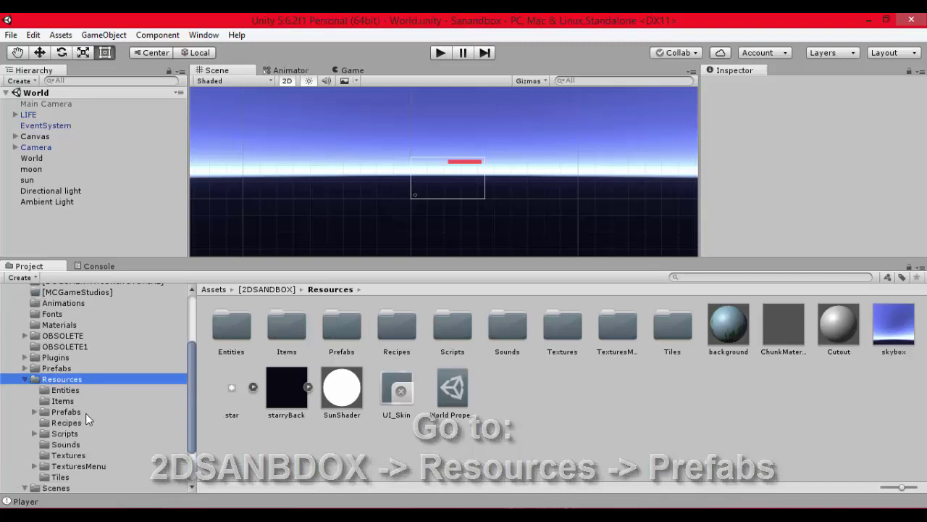
{"action": "left_click", "coordinate": [69, 411]}
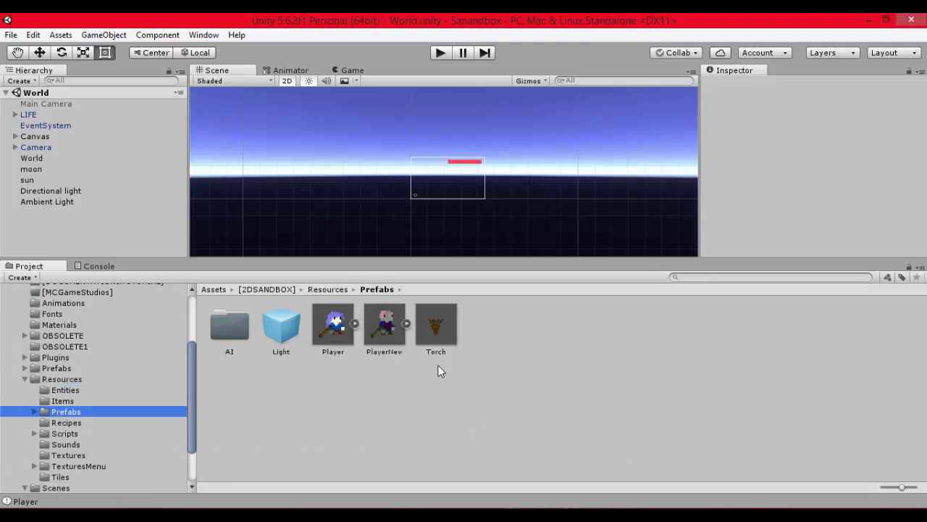
Inspect the components of the Player and PlayerNew prefabs in the Inspector
{"action": "left_click", "coordinate": [335, 327]}
{"action": "left_click", "coordinate": [382, 328]}
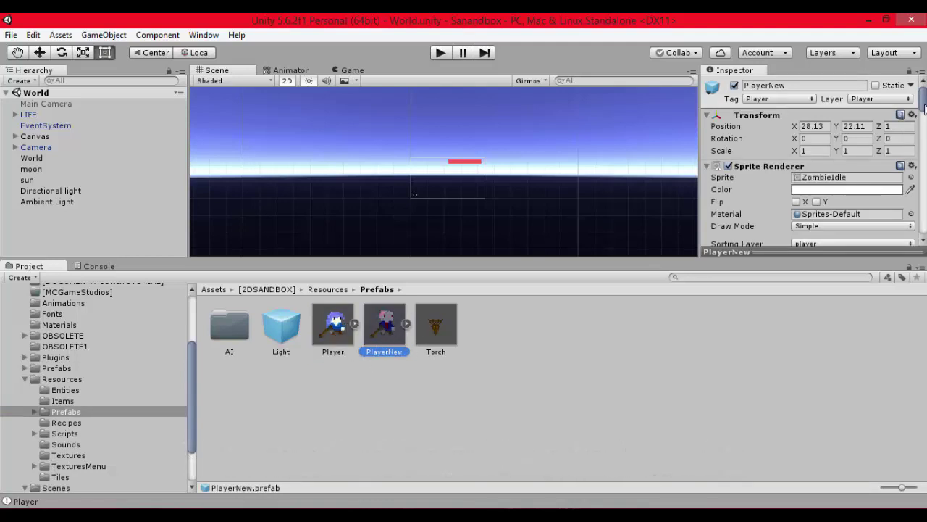
{"action": "left_click_drag", "start_coordinate": [923, 109], "coordinate": [920, 84]}
{"action": "right_click", "coordinate": [371, 337]}
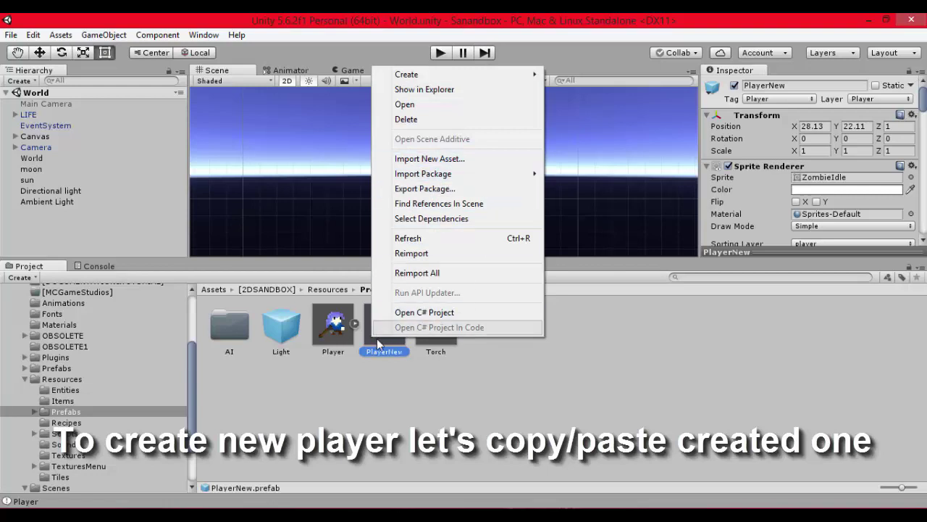
{"action": "left_click", "coordinate": [474, 400]}
{"action": "left_click", "coordinate": [334, 329]}
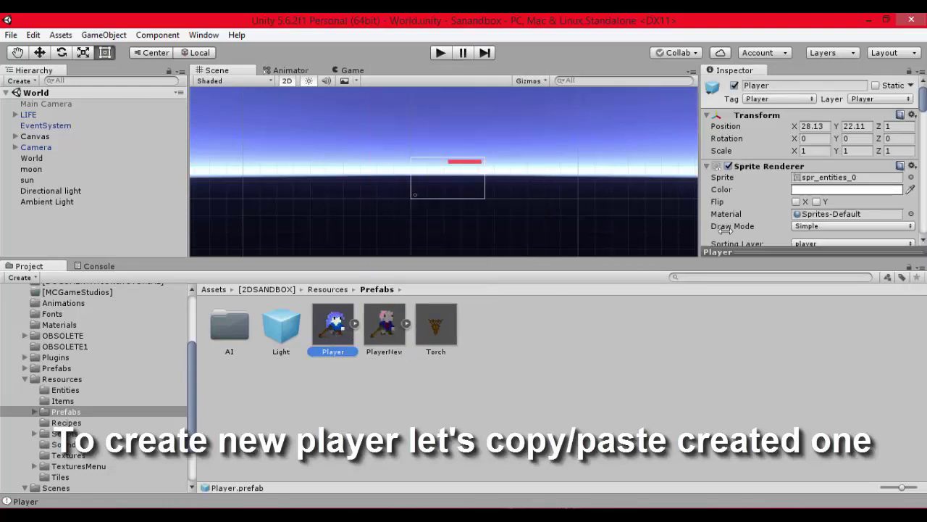
{"action": "scroll", "coordinate": [824, 137], "scroll_direction": "down", "scroll_amount": 3}
{"action": "scroll", "coordinate": [824, 137], "scroll_direction": "down", "scroll_amount": 10}
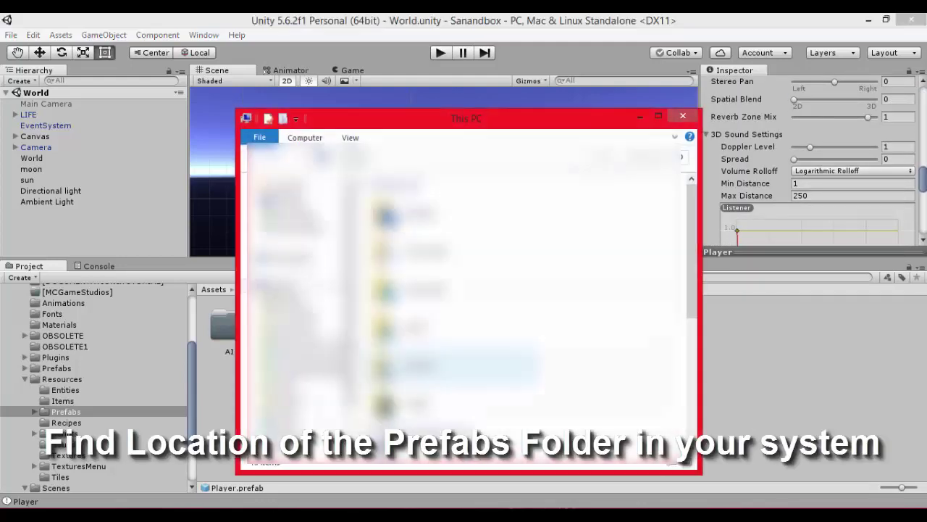
Navigate File Explorer to the project's Assets\[2DSANDBOX]\Resources\Prefabs folder
{"action": "left_click_drag", "start_coordinate": [695, 212], "coordinate": [693, 359]}
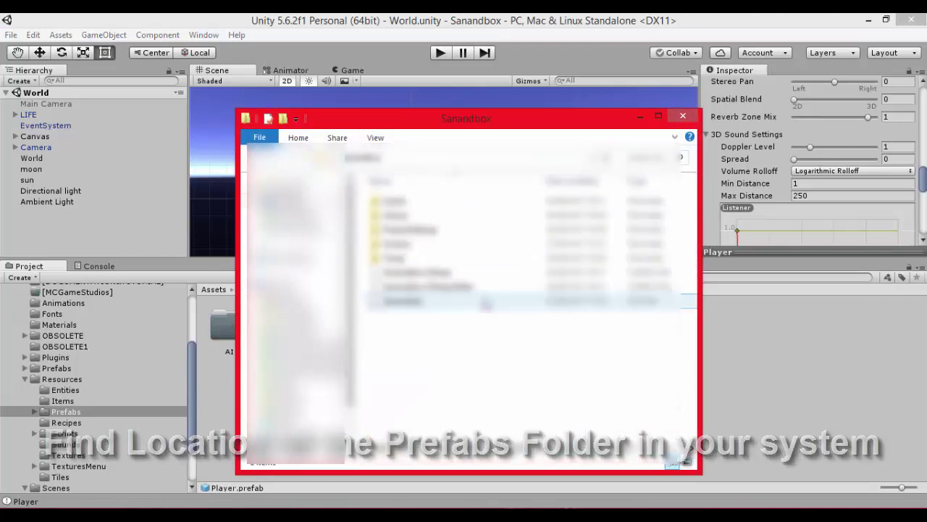
{"action": "double_click", "coordinate": [440, 201]}
{"action": "double_click", "coordinate": [439, 202]}
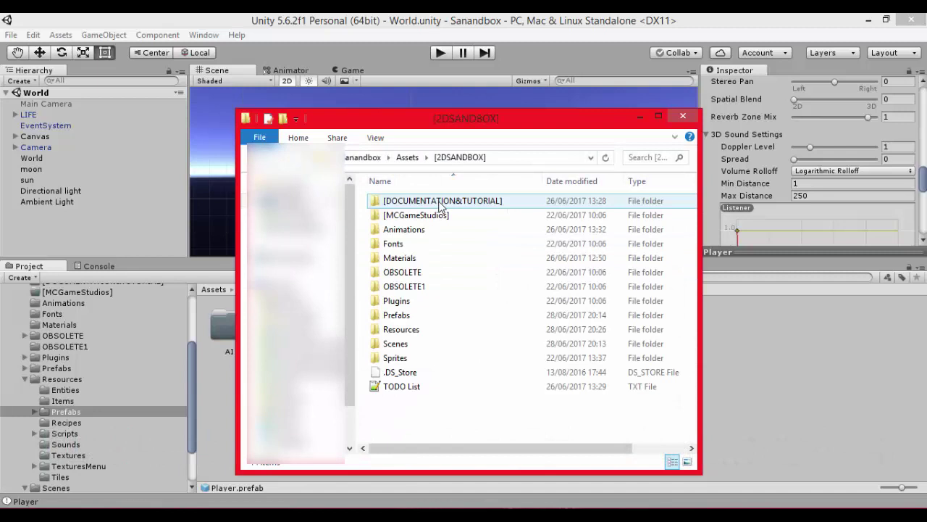
{"action": "double_click", "coordinate": [401, 329]}
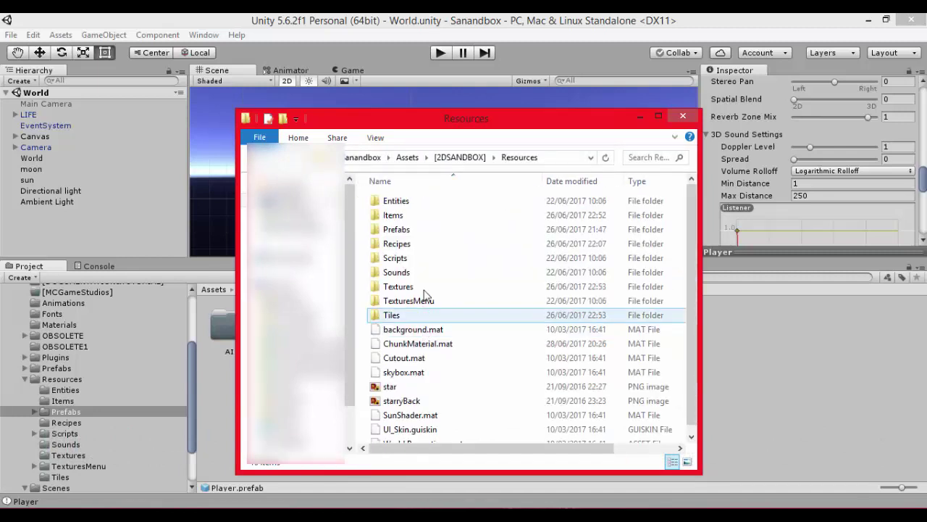
{"action": "double_click", "coordinate": [397, 230]}
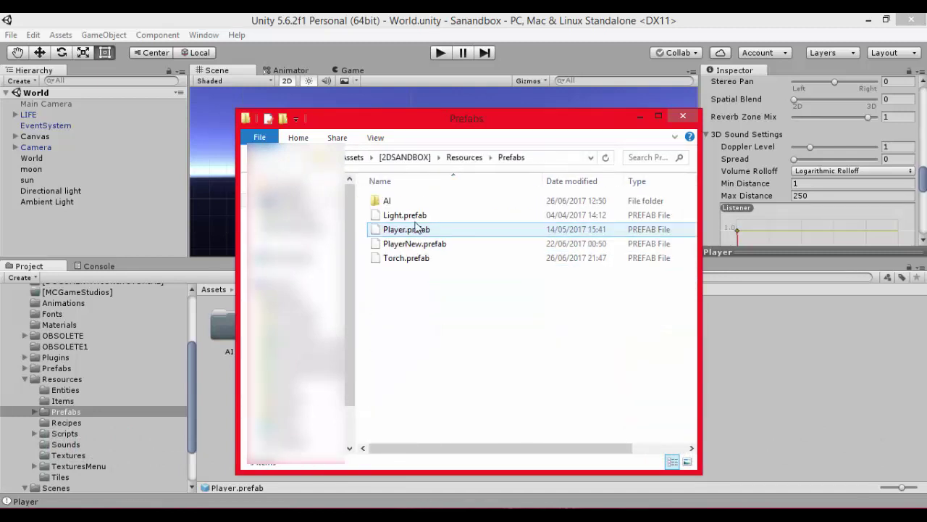
Duplicate PlayerNew.prefab and rename the copy to Player3.prefab
{"action": "left_click", "coordinate": [613, 228]}
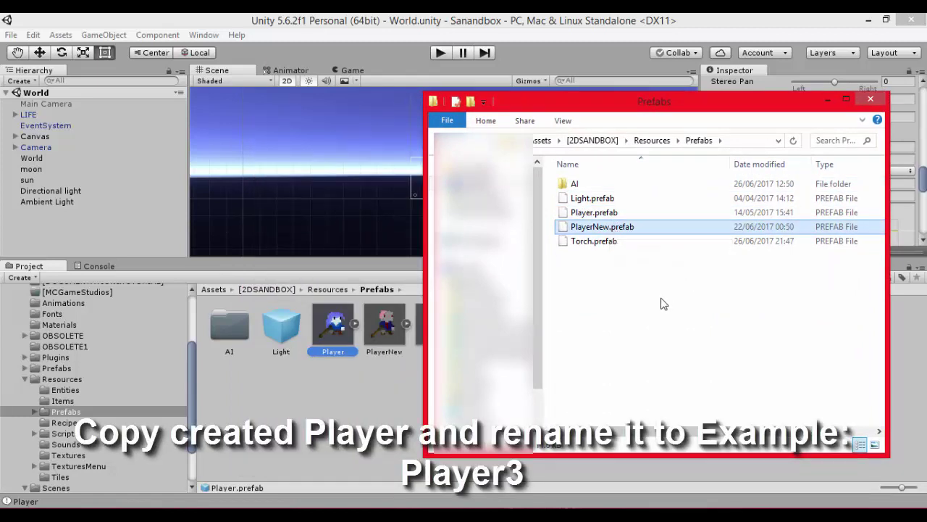
{"action": "key", "text": "ctrl+c"}
{"action": "key", "text": "ctrl+v"}
{"action": "right_click", "coordinate": [621, 226]}
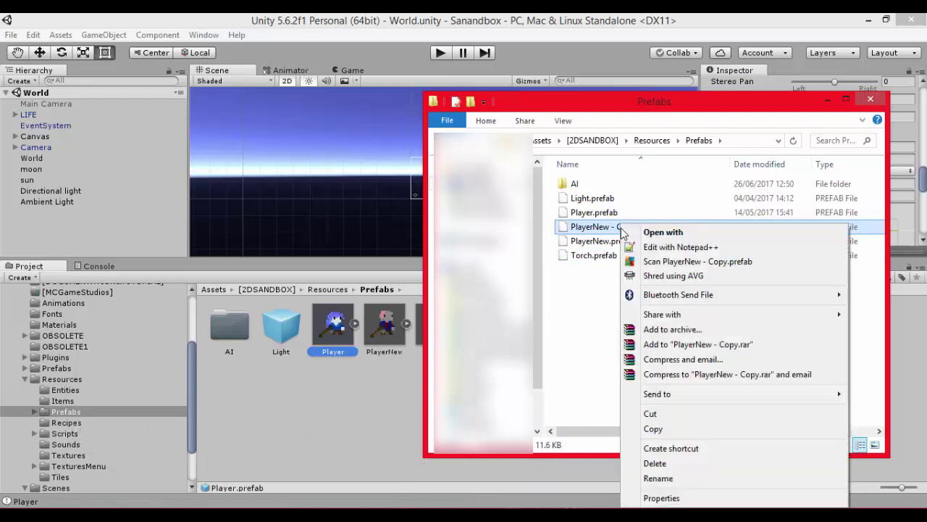
{"action": "left_click", "coordinate": [688, 478]}
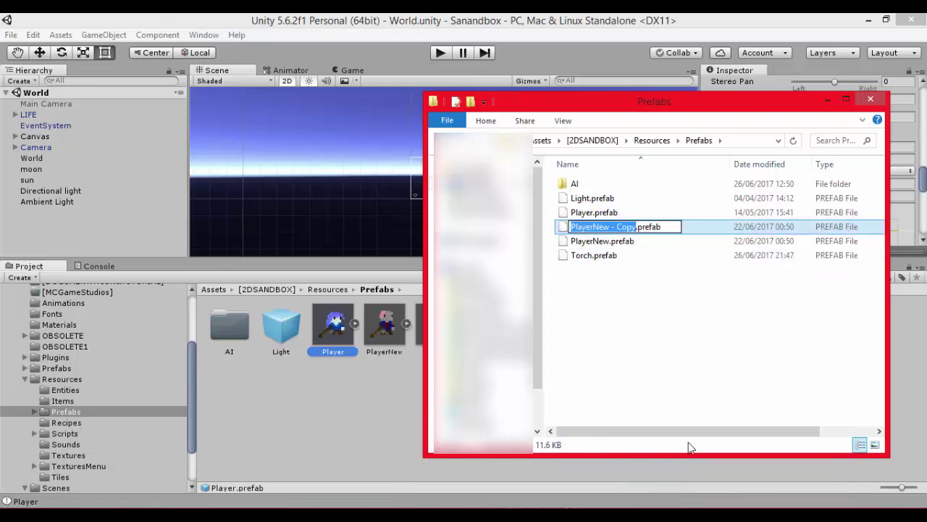
{"action": "type", "text": "Player"}
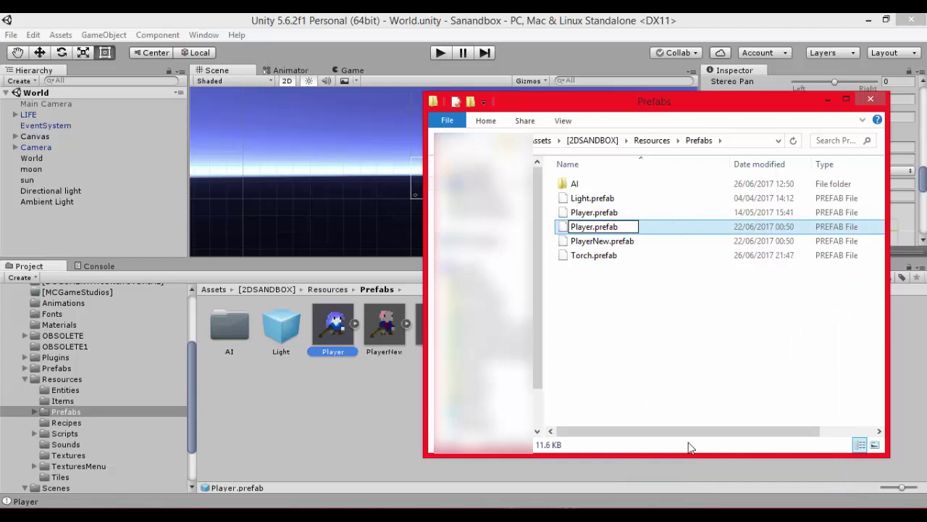
{"action": "type", "text": "3"}
{"action": "key", "text": "Return"}
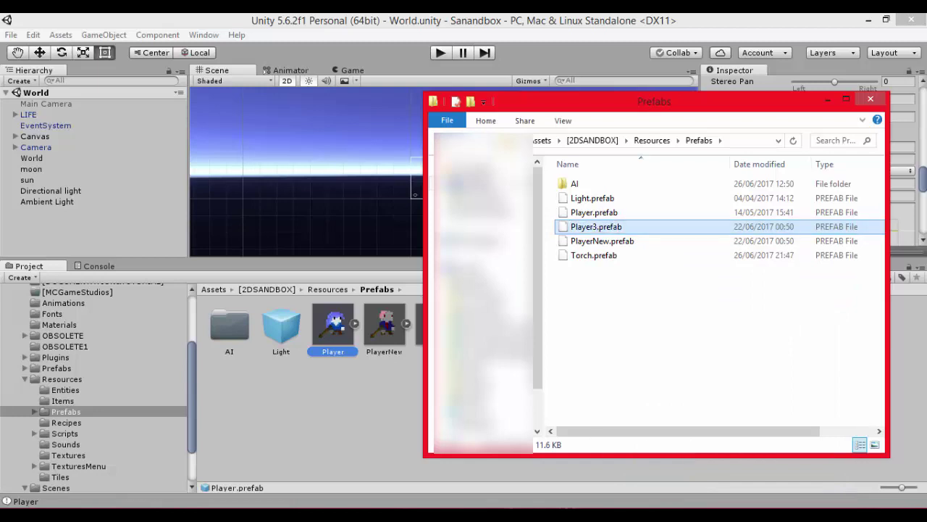
Back in Unity, compare the new Player3 prefab's components against PlayerNew in the Inspector
{"action": "left_click", "coordinate": [331, 433]}
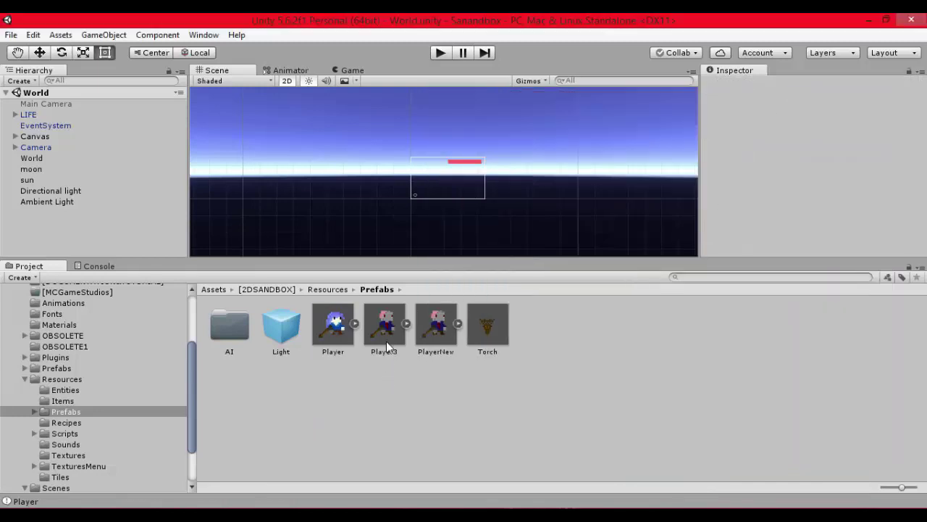
{"action": "left_click", "coordinate": [386, 336]}
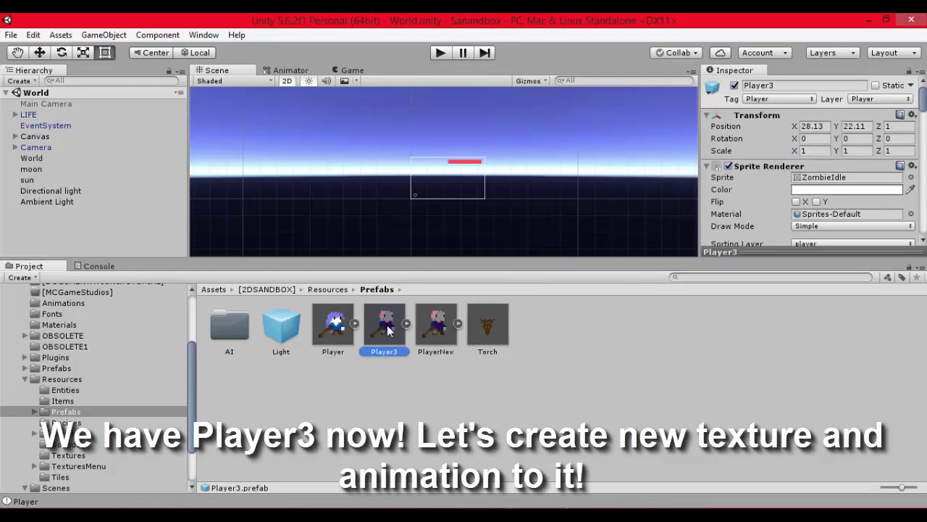
{"action": "scroll", "coordinate": [923, 105], "scroll_direction": "down", "scroll_amount": 10}
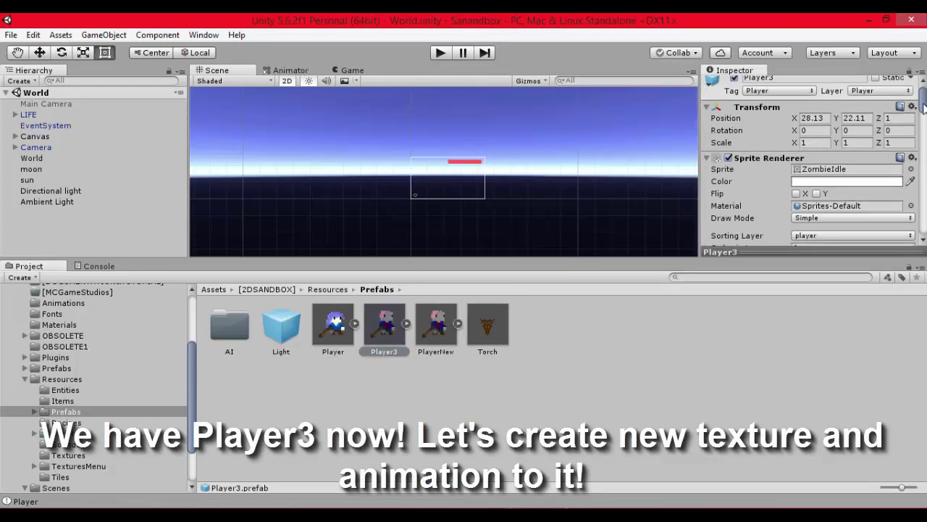
{"action": "scroll", "coordinate": [923, 107], "scroll_direction": "up", "scroll_amount": 7}
{"action": "scroll", "coordinate": [923, 107], "scroll_direction": "up", "scroll_amount": 3}
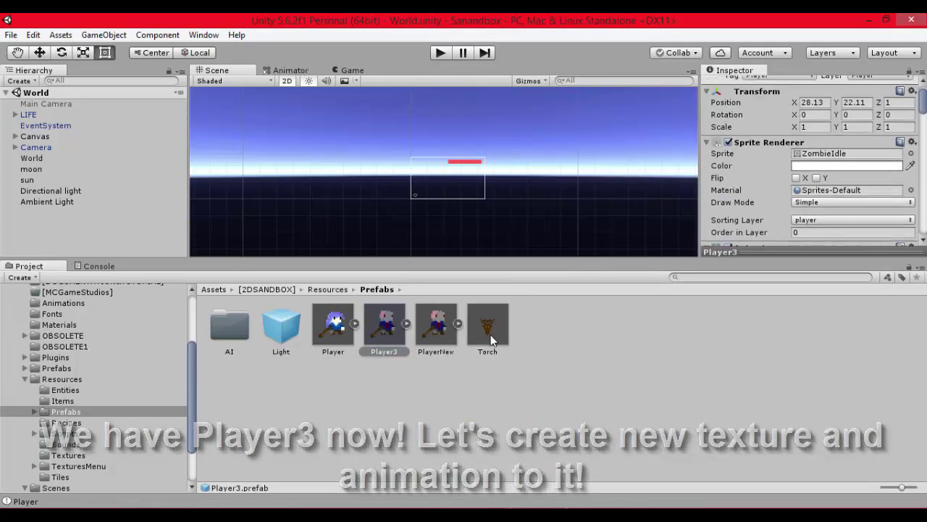
{"action": "left_click", "coordinate": [432, 326]}
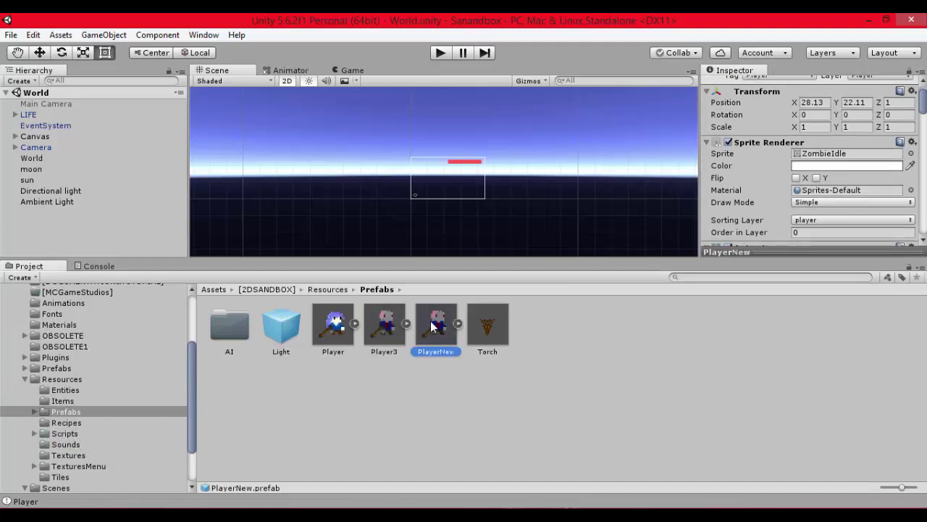
{"action": "left_click", "coordinate": [389, 331]}
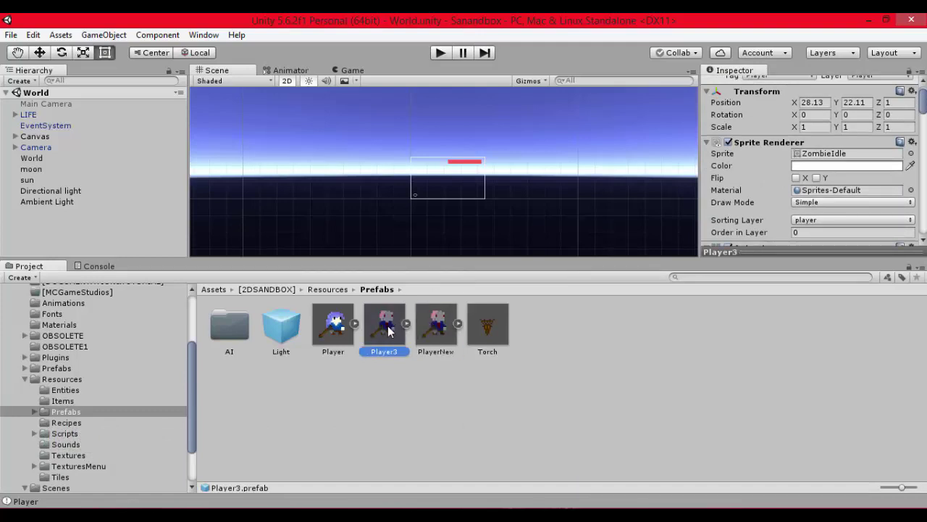
{"action": "left_click_drag", "start_coordinate": [923, 107], "coordinate": [925, 145]}
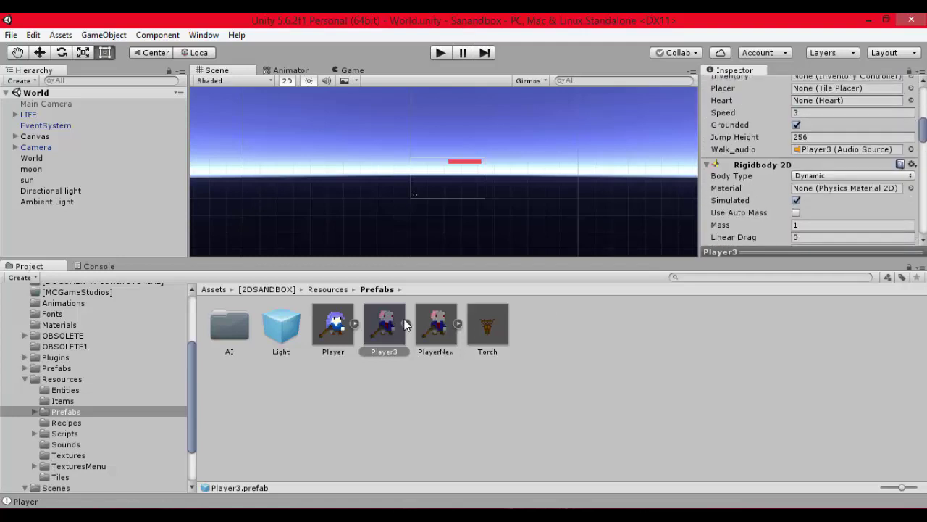
{"action": "left_click_drag", "start_coordinate": [194, 392], "coordinate": [115, 418]}
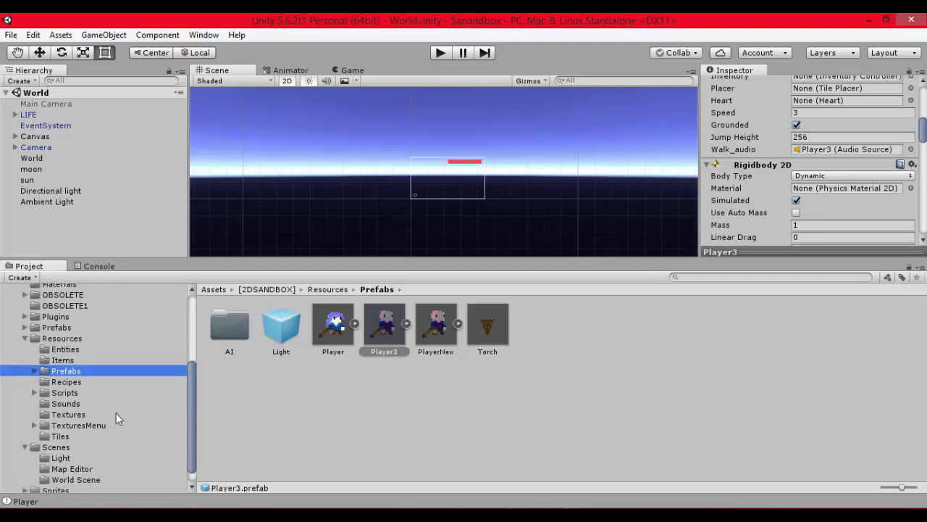
Select the spr_entities2 sheet in the Sprites folder and open it in the Sprite Editor
{"action": "left_click", "coordinate": [68, 491]}
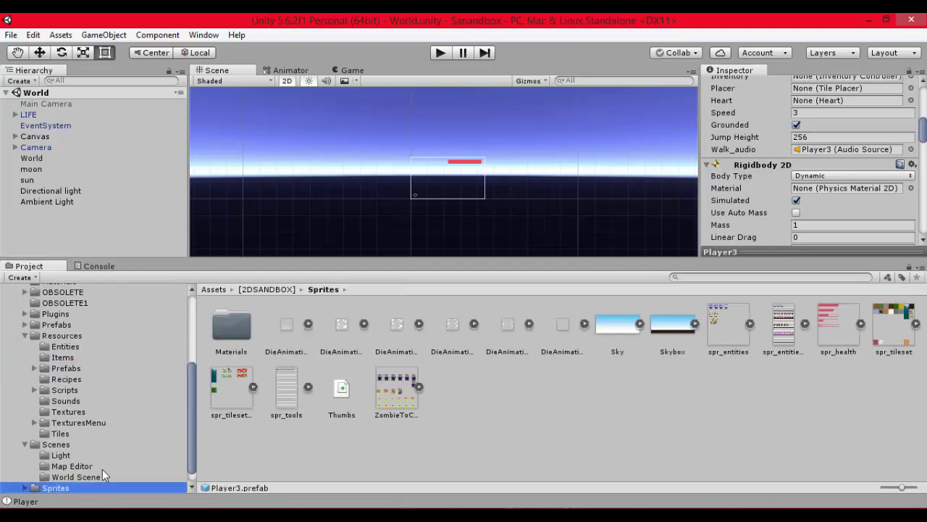
{"action": "left_click", "coordinate": [789, 327]}
{"action": "left_click", "coordinate": [802, 323]}
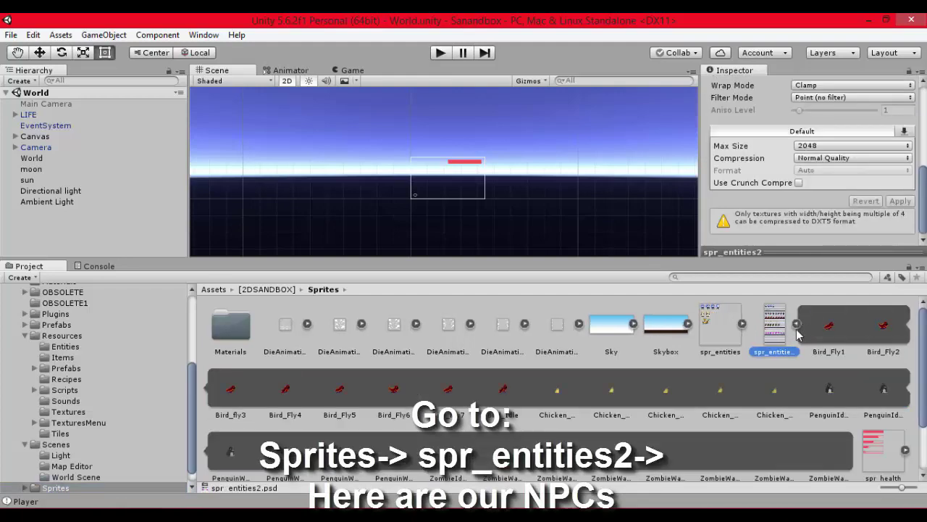
{"action": "scroll", "coordinate": [789, 334], "scroll_direction": "down", "scroll_amount": 2}
{"action": "right_click", "coordinate": [772, 309]}
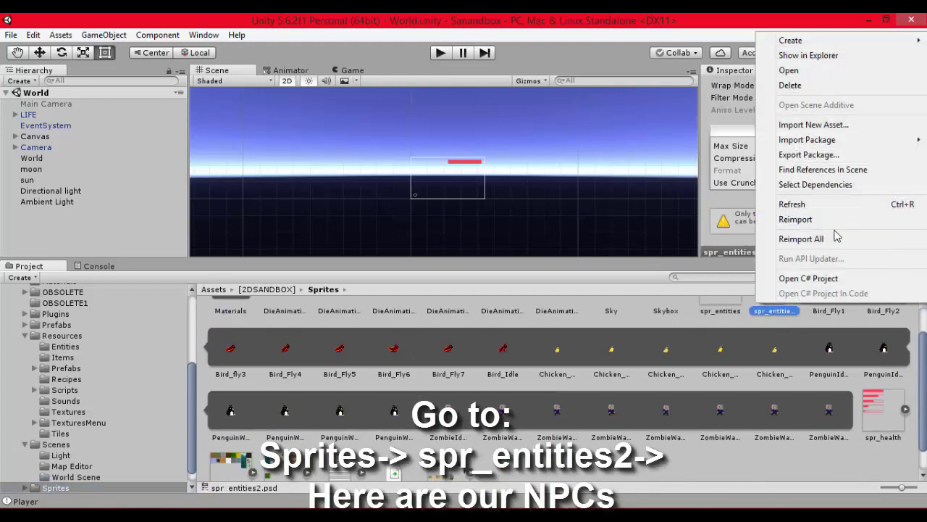
{"action": "left_click", "coordinate": [752, 209]}
{"action": "scroll", "coordinate": [920, 181], "scroll_direction": "up", "scroll_amount": 5}
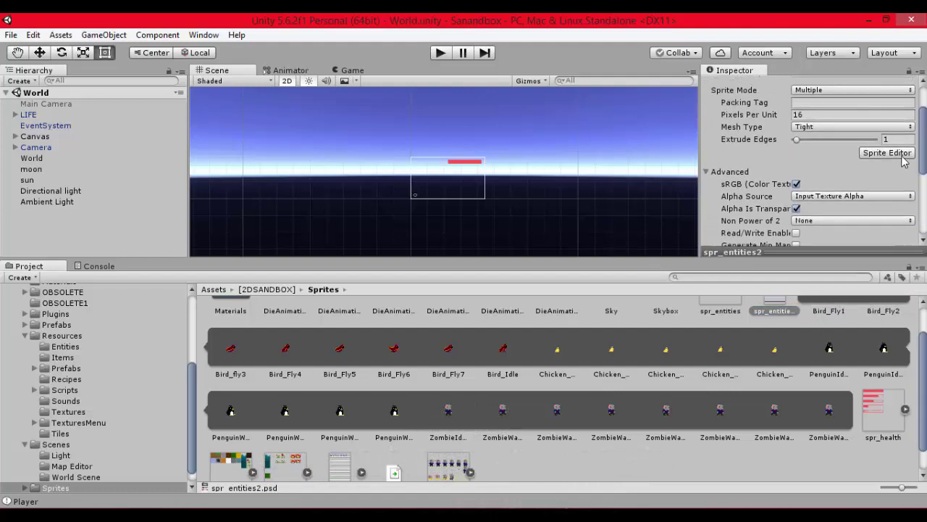
{"action": "left_click", "coordinate": [901, 154]}
{"action": "scroll", "coordinate": [326, 362], "scroll_direction": "up", "scroll_amount": 8}
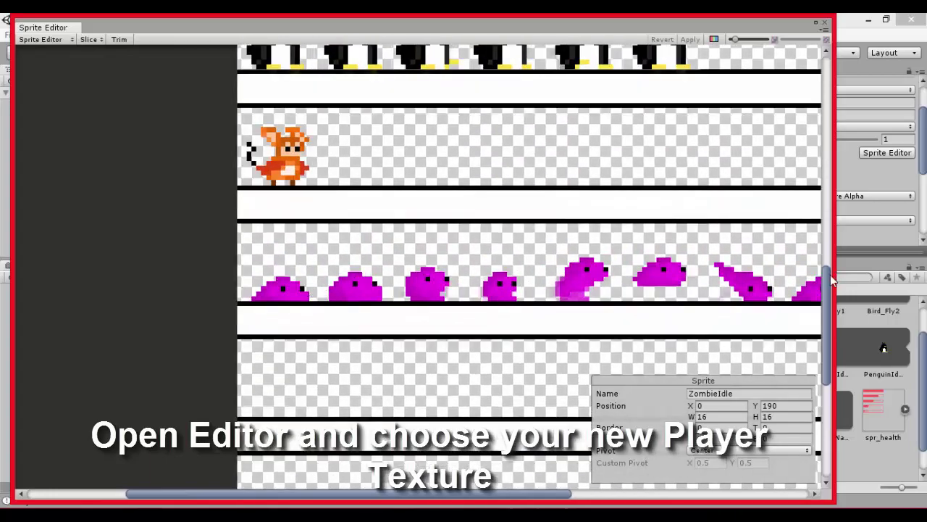
Slice the first two slimes at width 16, naming the first Slime1
{"action": "left_click_drag", "start_coordinate": [832, 281], "coordinate": [827, 239]}
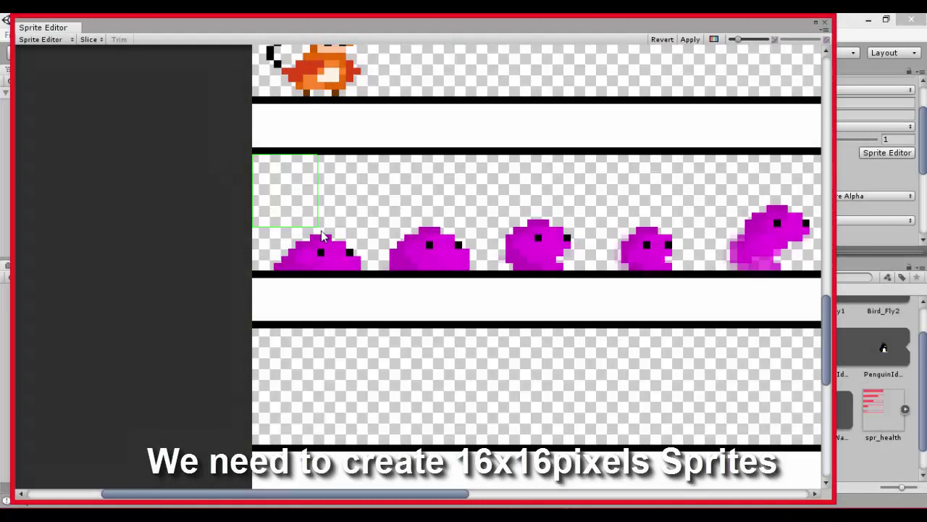
{"action": "left_click_drag", "start_coordinate": [321, 232], "coordinate": [375, 273]}
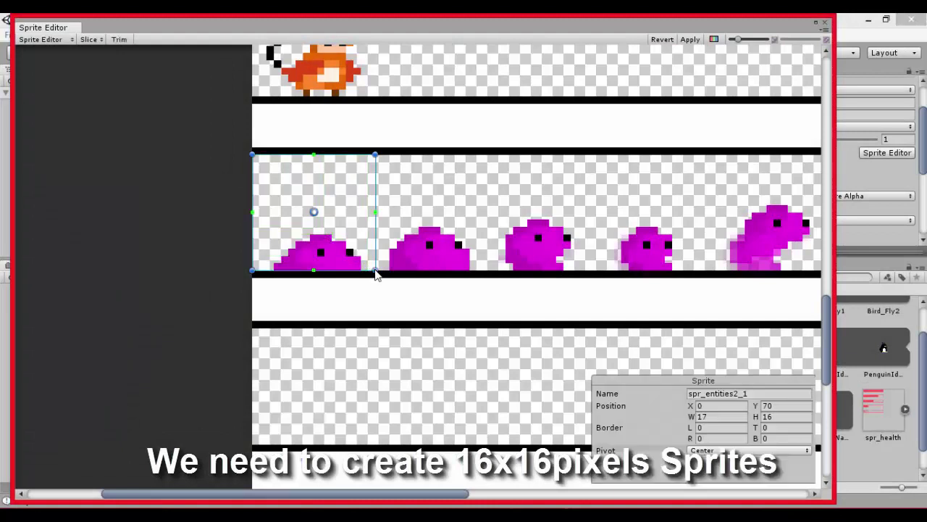
{"action": "left_click", "coordinate": [703, 415]}
{"action": "type", "text": "16"}
{"action": "left_click", "coordinate": [752, 393]}
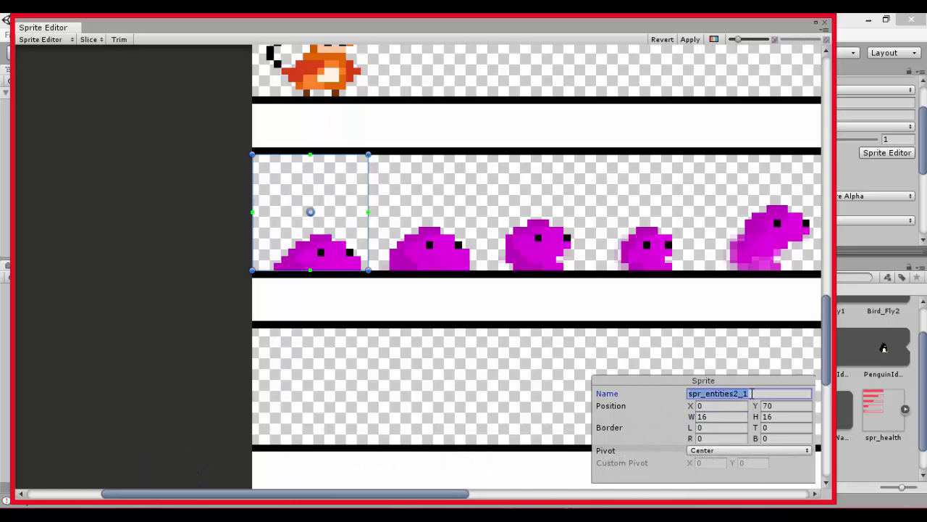
{"action": "type", "text": "Slime1"}
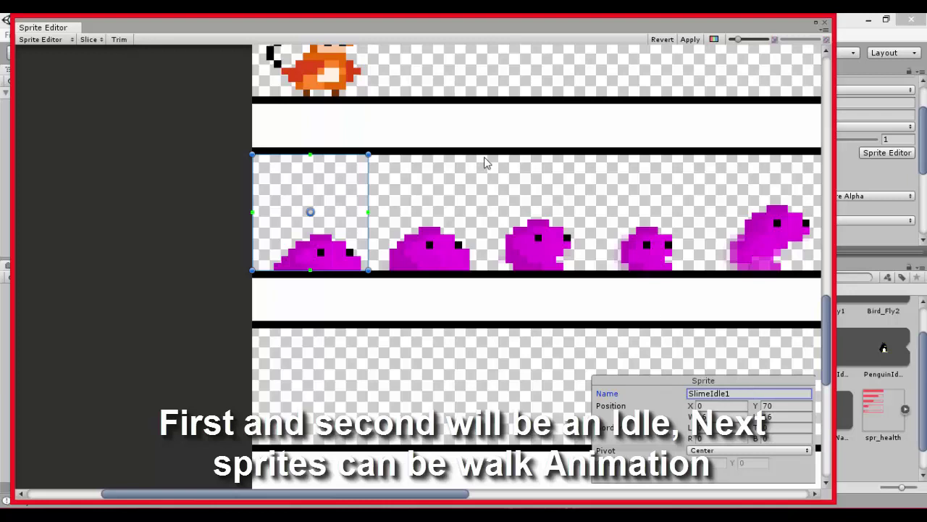
{"action": "left_click_drag", "start_coordinate": [484, 155], "coordinate": [374, 271]}
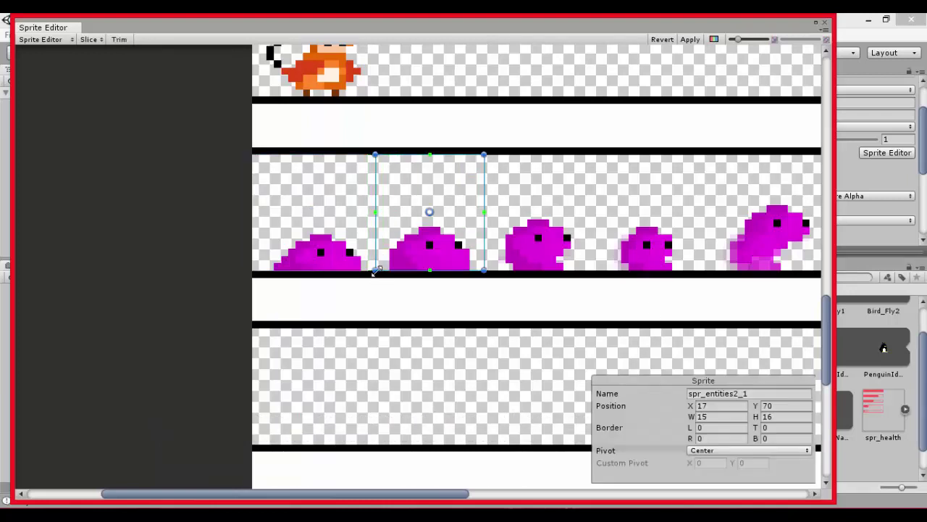
{"action": "left_click", "coordinate": [705, 417]}
{"action": "type", "text": "16"}
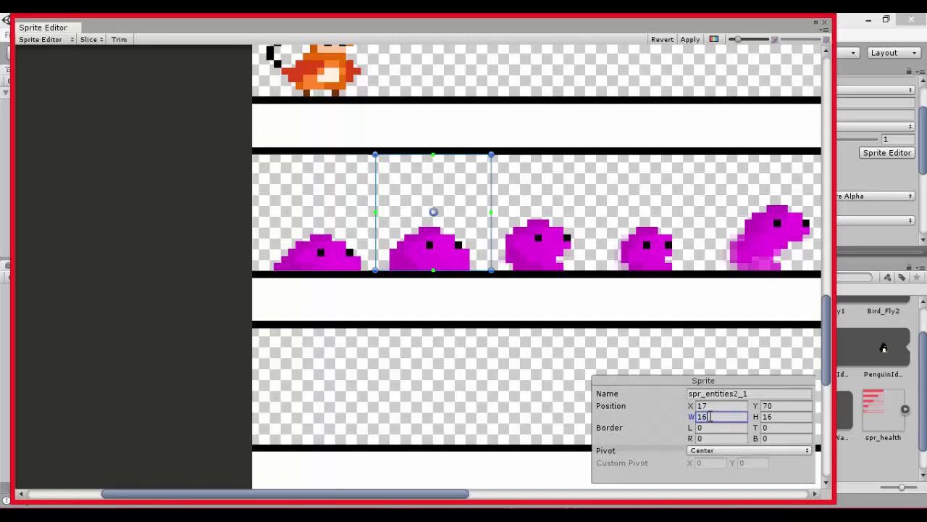
{"action": "left_click", "coordinate": [755, 392]}
{"action": "type", "text": "SlimeWalk1"}
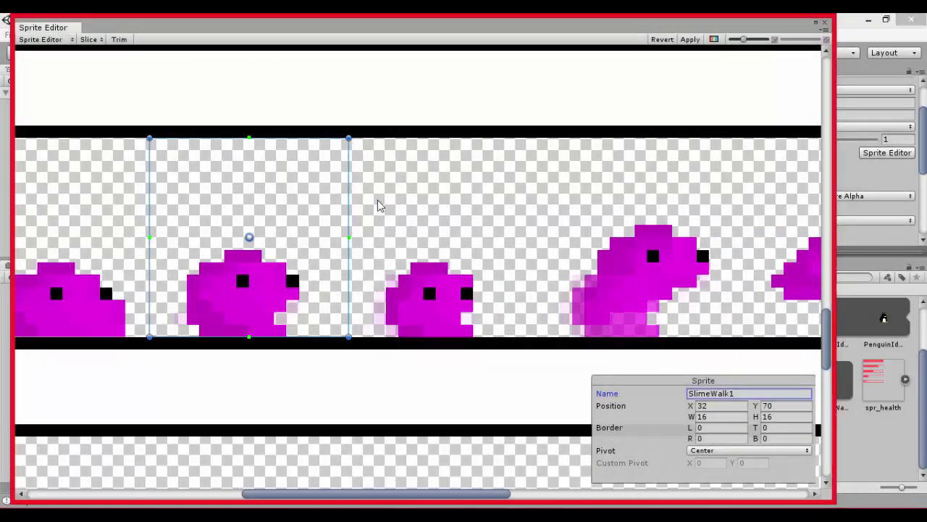
Slice the next slime frame and name it SlimeWalk3
{"action": "left_click_drag", "start_coordinate": [350, 139], "coordinate": [548, 337]}
{"action": "left_click", "coordinate": [736, 393]}
{"action": "type", "text": "SlimeWalk3"}
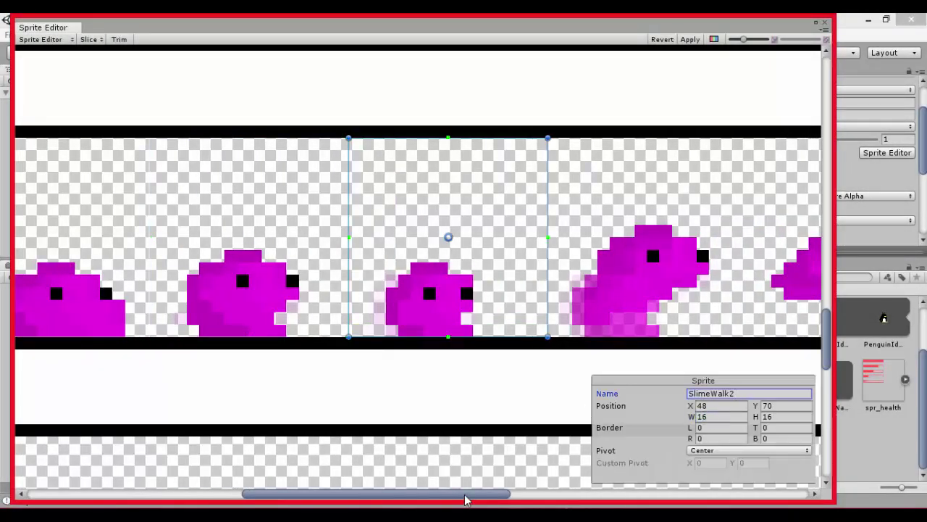
{"action": "left_click_drag", "start_coordinate": [466, 498], "coordinate": [530, 498]}
{"action": "left_click_drag", "start_coordinate": [350, 138], "coordinate": [549, 337]}
{"action": "left_click", "coordinate": [749, 394]}
{"action": "type", "text": "SlimeWalk3"}
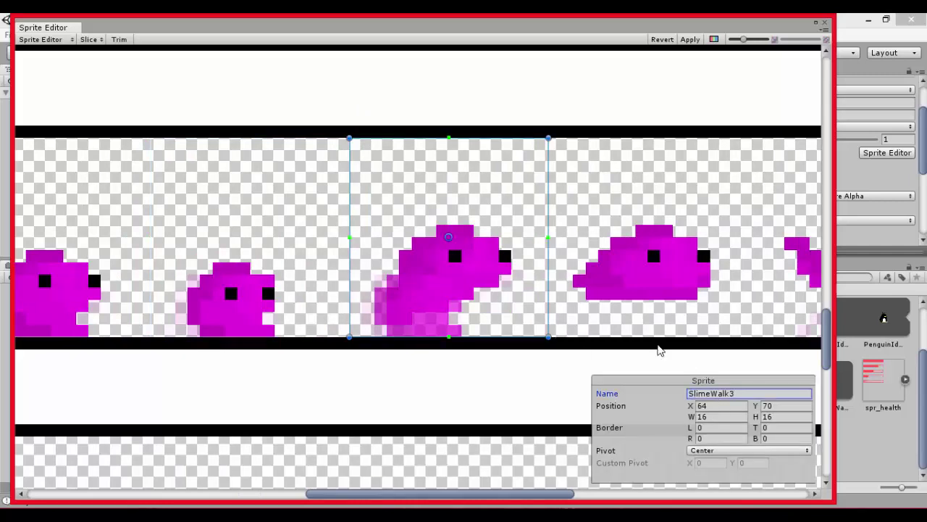
{"action": "left_click_drag", "start_coordinate": [440, 494], "coordinate": [513, 493]}
Slice two more slime frames at width 16, named SlimeWalk4 and SlimeWalk5
{"action": "mouse_move", "coordinate": [325, 143]}
{"action": "left_mouse_down"}
{"action": "mouse_move", "coordinate": [354, 184]}
{"action": "mouse_move", "coordinate": [535, 336]}
{"action": "left_mouse_up"}
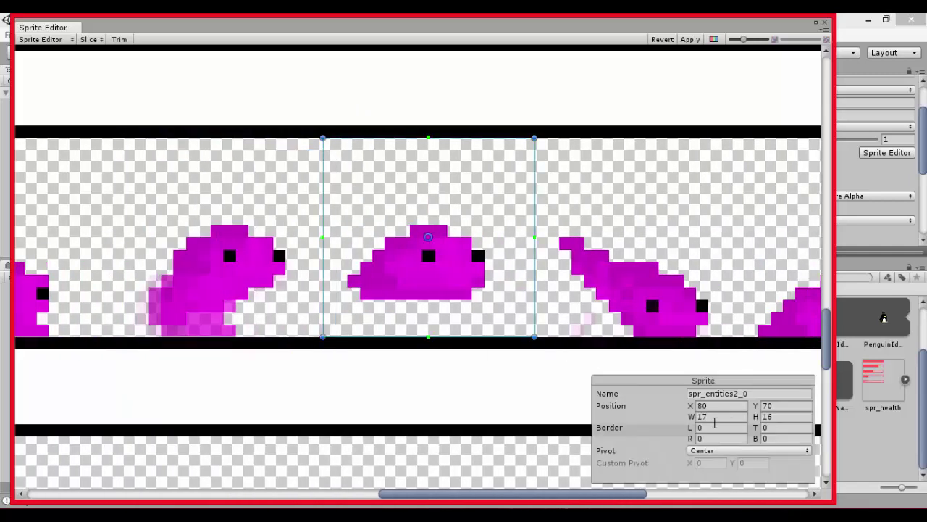
{"action": "left_click", "coordinate": [714, 423]}
{"action": "type", "text": "16"}
{"action": "left_click", "coordinate": [731, 393]}
{"action": "type", "text": "SlimeWalk4"}
{"action": "left_click_drag", "start_coordinate": [575, 493], "coordinate": [630, 493]}
{"action": "left_click", "coordinate": [355, 150]}
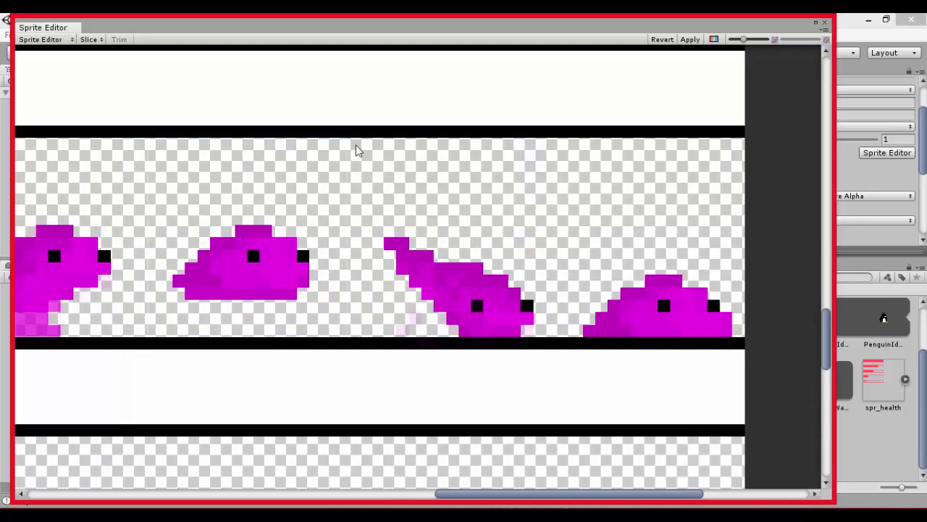
{"action": "left_click_drag", "start_coordinate": [356, 150], "coordinate": [555, 335]}
{"action": "left_click", "coordinate": [706, 416]}
{"action": "type", "text": "16"}
{"action": "left_click", "coordinate": [724, 393]}
{"action": "type", "text": "SlimeWalk5"}
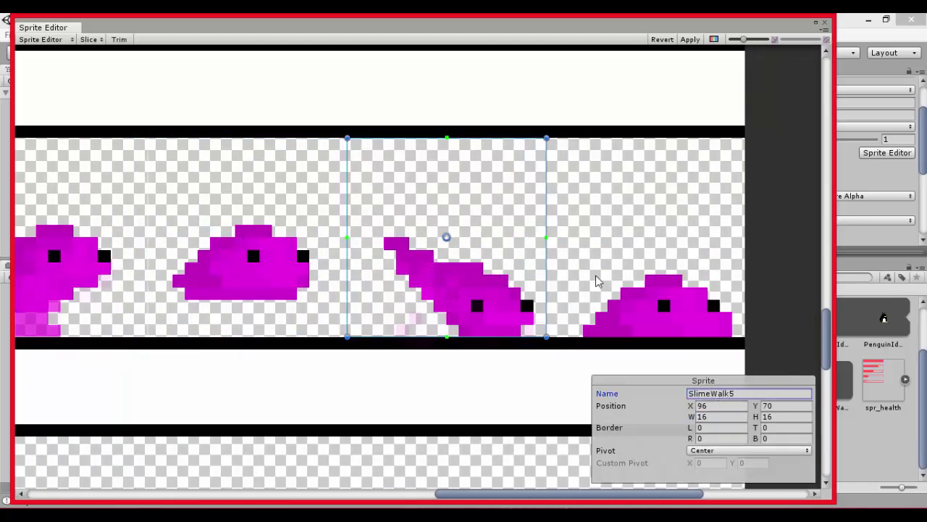
Slice the last slime and set its width to 16
{"action": "left_click", "coordinate": [744, 138]}
{"action": "mouse_move", "coordinate": [745, 138]}
{"action": "left_mouse_down"}
{"action": "mouse_move", "coordinate": [570, 341]}
{"action": "mouse_move", "coordinate": [559, 336]}
{"action": "left_mouse_up"}
{"action": "left_click", "coordinate": [713, 422]}
{"action": "key", "text": "Return"}
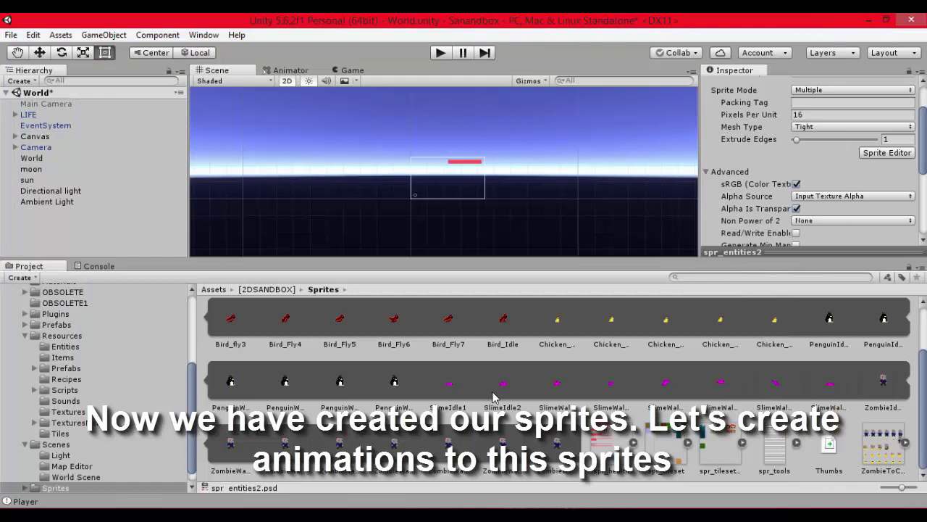
Review each of the newly created SlimeIdle and SlimeWalk sprites
{"action": "left_click", "coordinate": [448, 384]}
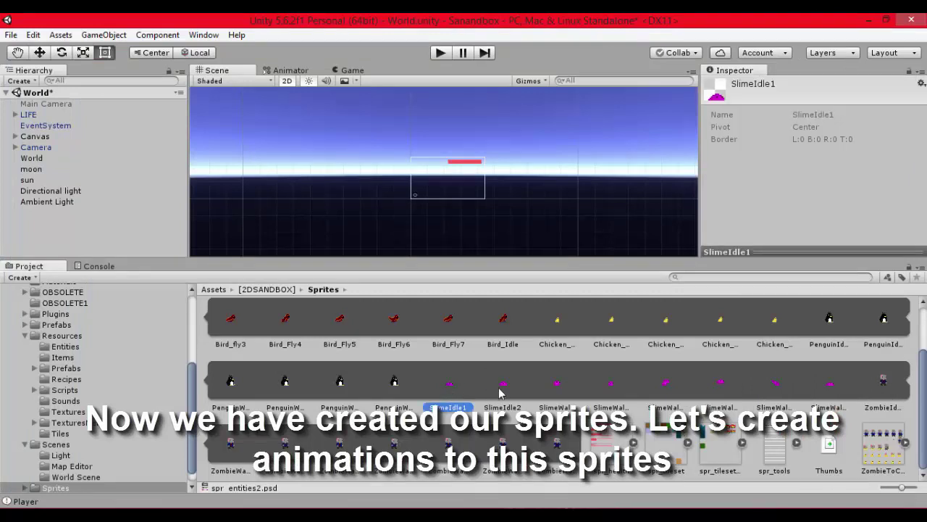
{"action": "left_click", "coordinate": [503, 384]}
{"action": "left_click", "coordinate": [557, 384]}
{"action": "left_click", "coordinate": [611, 384]}
{"action": "left_click", "coordinate": [666, 384]}
{"action": "left_click", "coordinate": [723, 385]}
{"action": "left_click", "coordinate": [776, 384]}
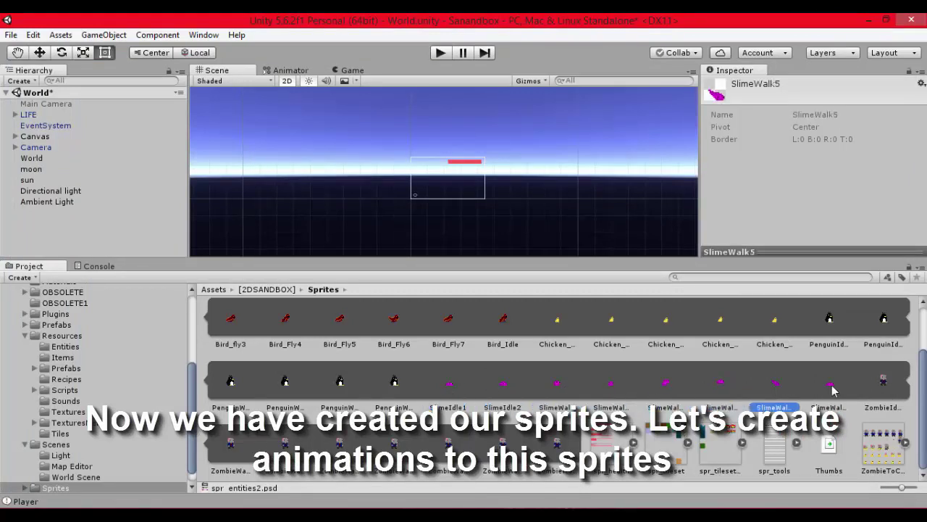
{"action": "left_click", "coordinate": [830, 386]}
{"action": "left_click", "coordinate": [455, 388]}
{"action": "left_click", "coordinate": [123, 250]}
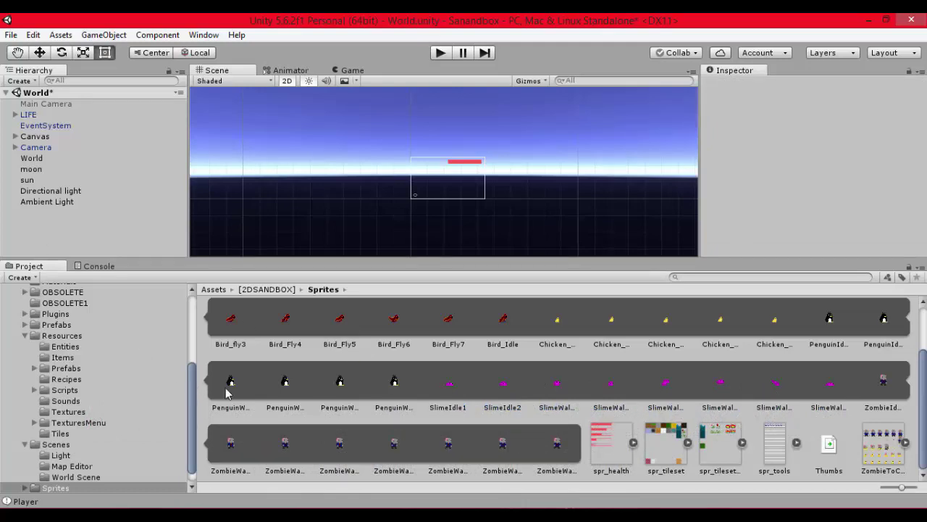
Drag SlimeIdle1 and SlimeIdle2 into the Hierarchy, saving the animation as Animations/anim_slime_idle
{"action": "left_click", "coordinate": [449, 385]}
{"action": "left_click", "coordinate": [502, 388], "text": "ctrl"}
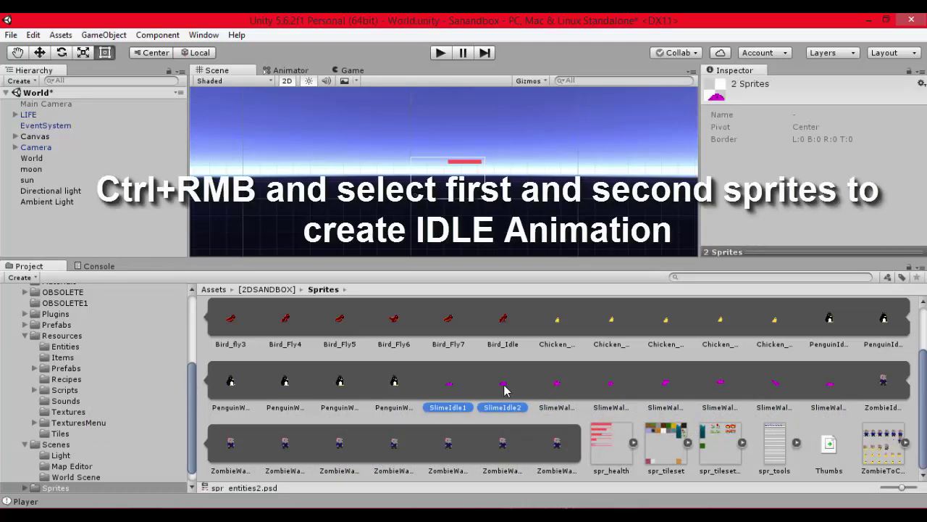
{"action": "left_click_drag", "start_coordinate": [505, 389], "coordinate": [109, 243]}
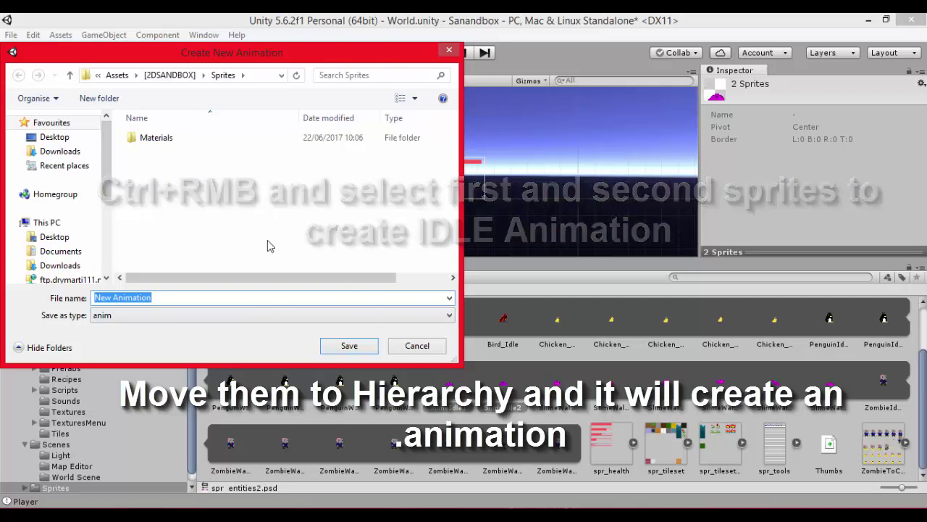
{"action": "left_click", "coordinate": [170, 75]}
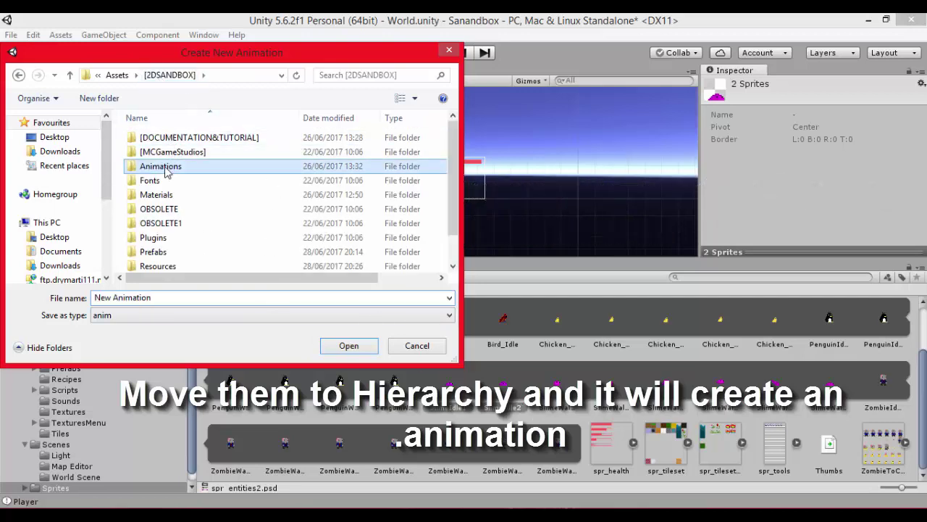
{"action": "double_click", "coordinate": [171, 166]}
{"action": "left_click", "coordinate": [164, 298]}
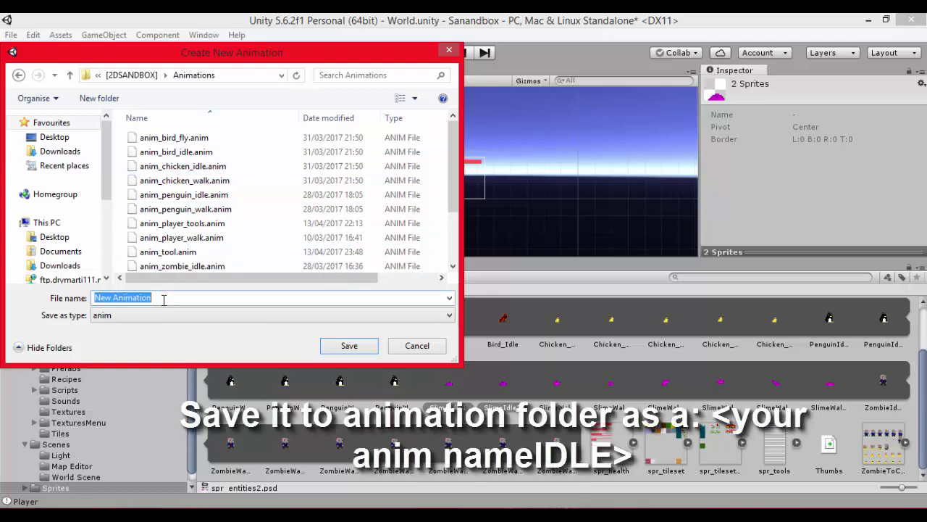
{"action": "type", "text": "anim_"}
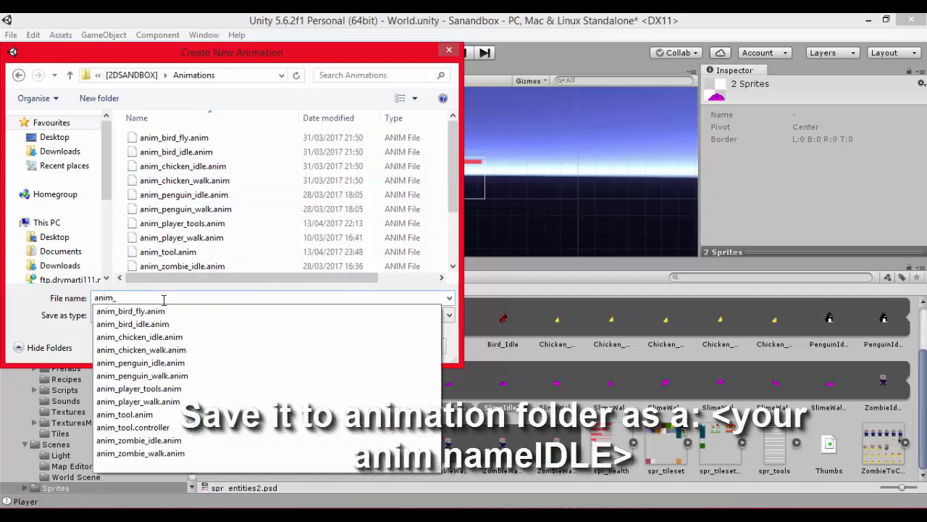
{"action": "type", "text": "slime_idle"}
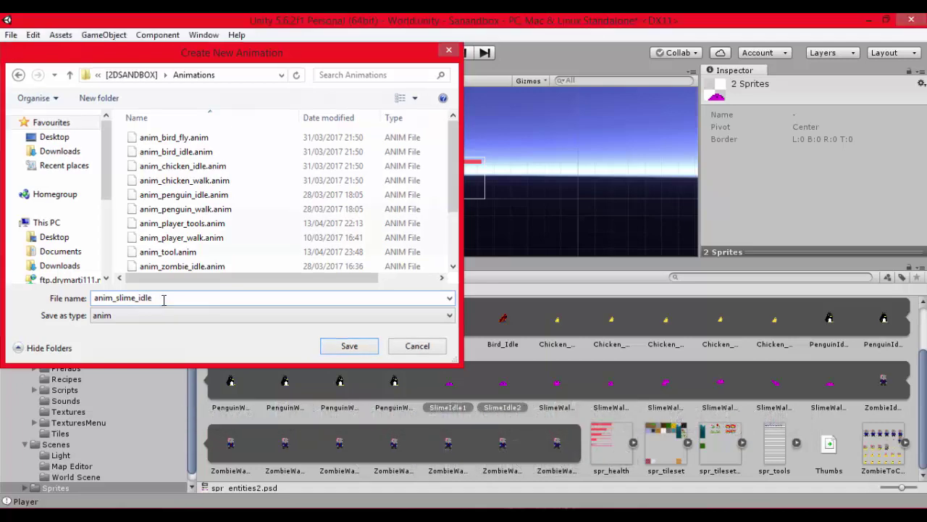
{"action": "key", "text": "Return"}
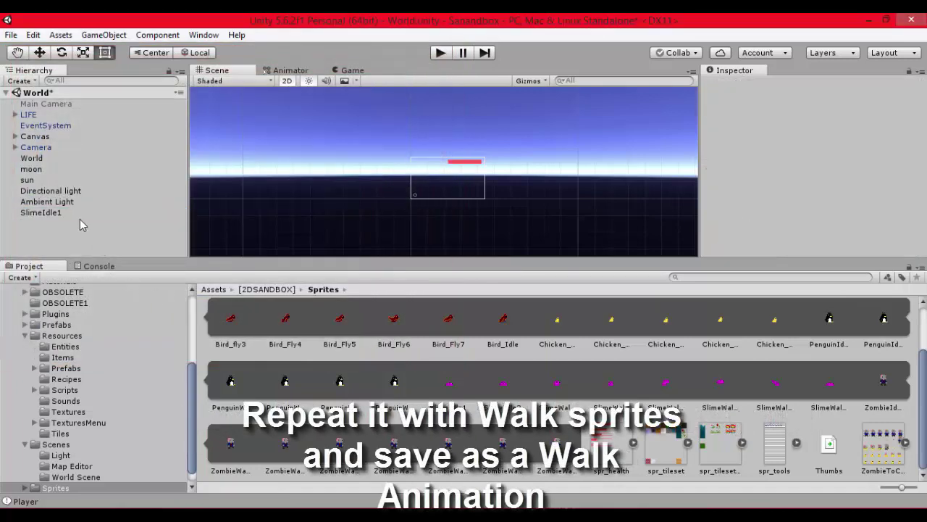
Delete the SlimeIdle1 object and save the six SlimeWalk sprites as Animations/anim_slime_walk
{"action": "key", "text": "Delete"}
{"action": "left_click", "coordinate": [567, 394]}
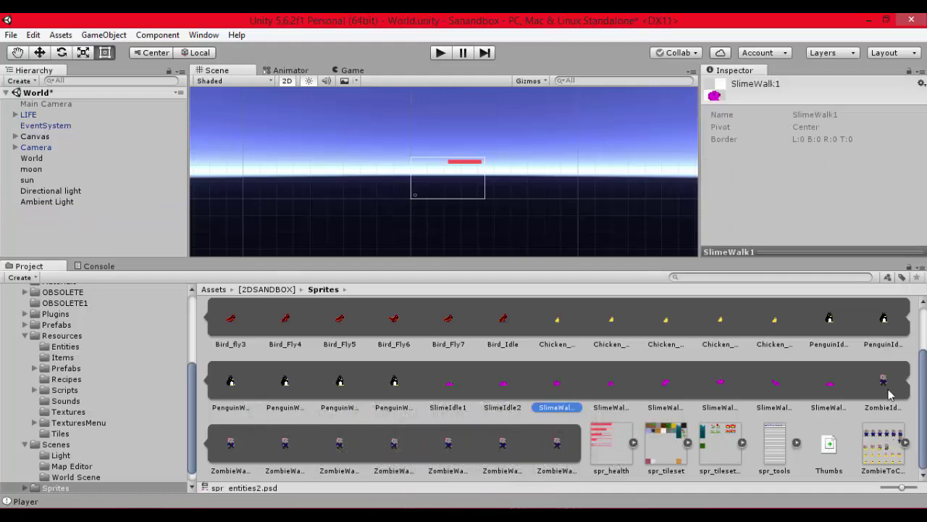
{"action": "left_click", "coordinate": [834, 389], "text": "shift"}
{"action": "left_click_drag", "start_coordinate": [565, 391], "coordinate": [84, 235]}
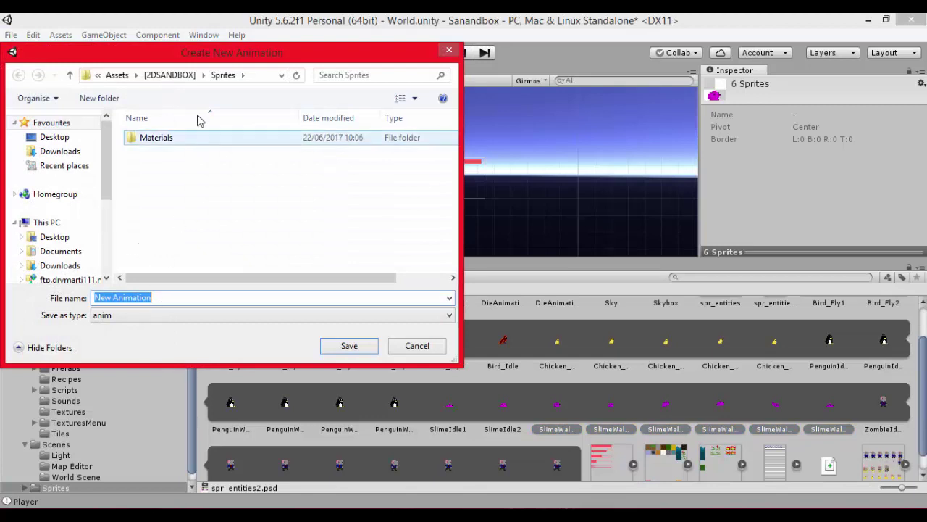
{"action": "left_click", "coordinate": [170, 75]}
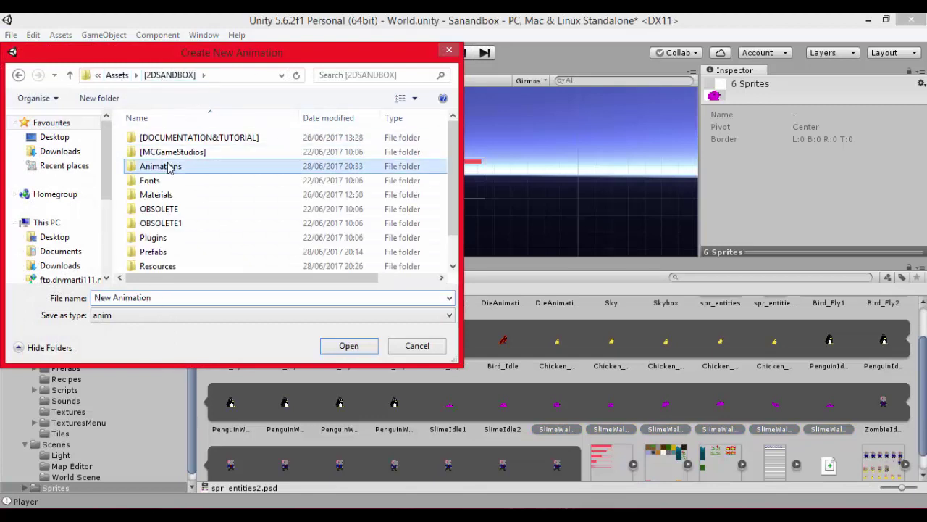
{"action": "double_click", "coordinate": [165, 166]}
{"action": "left_click", "coordinate": [189, 295]}
{"action": "type", "text": "anim_"}
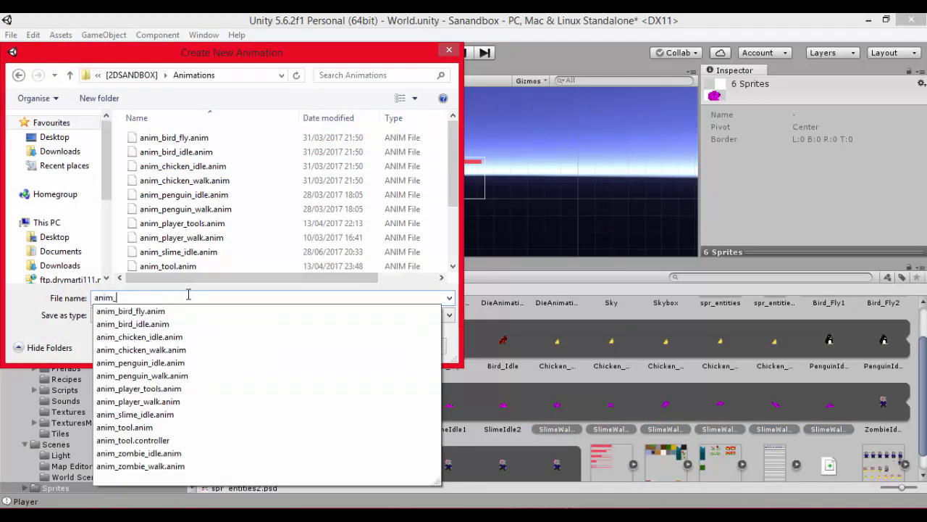
{"action": "type", "text": "slime_walk"}
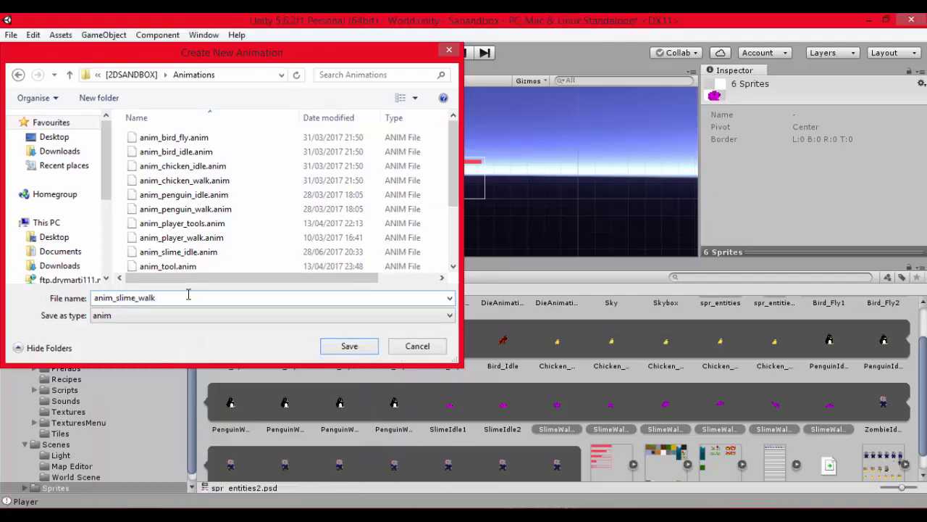
{"action": "key", "text": "Return"}
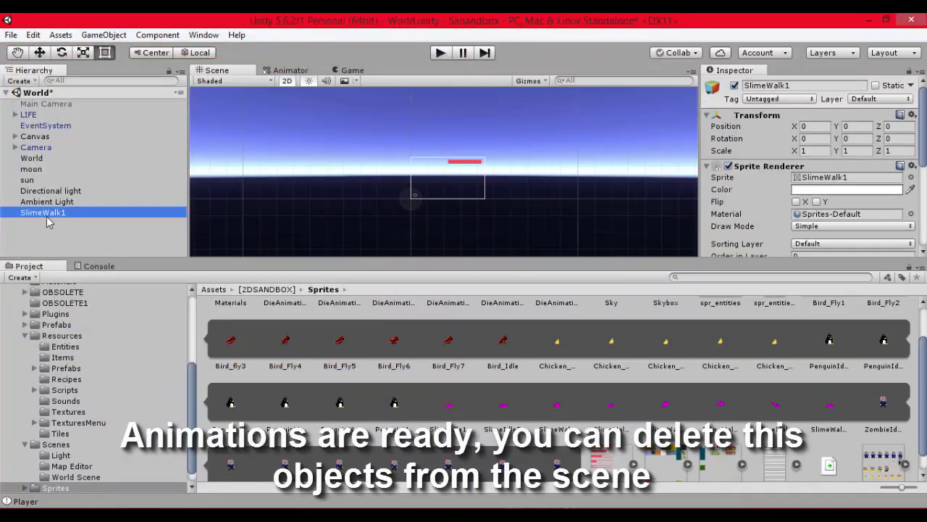
Delete the leftover SlimeWalk1 object from the scene
{"action": "left_click", "coordinate": [64, 230]}
{"action": "left_click", "coordinate": [55, 214]}
{"action": "key", "text": "Delete"}
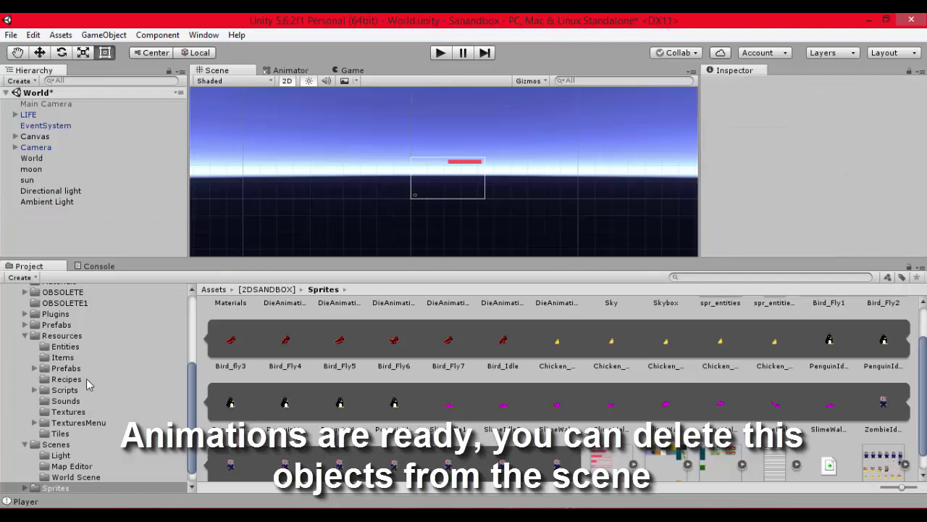
Set the Player3 prefab's Sprite Renderer sprite to SlimeIdle1 using the sprite picker
{"action": "left_click", "coordinate": [72, 369]}
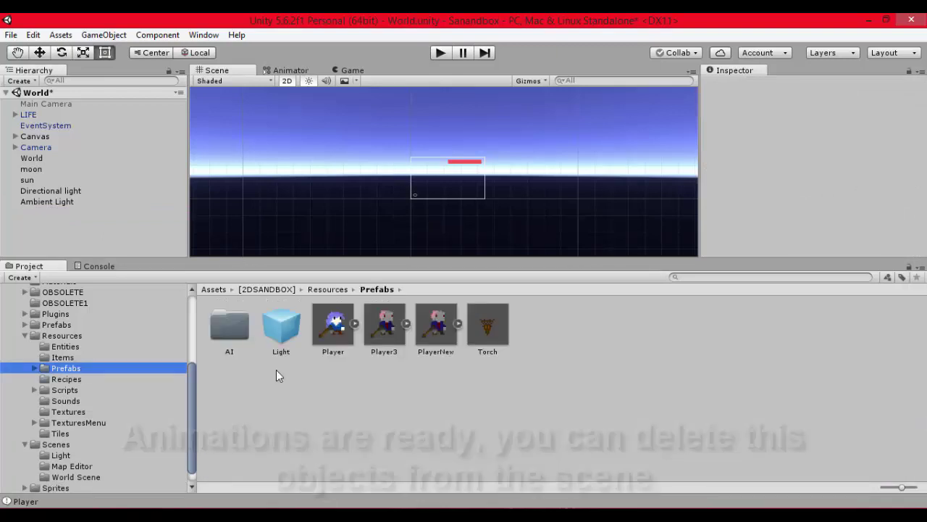
{"action": "left_click", "coordinate": [391, 337]}
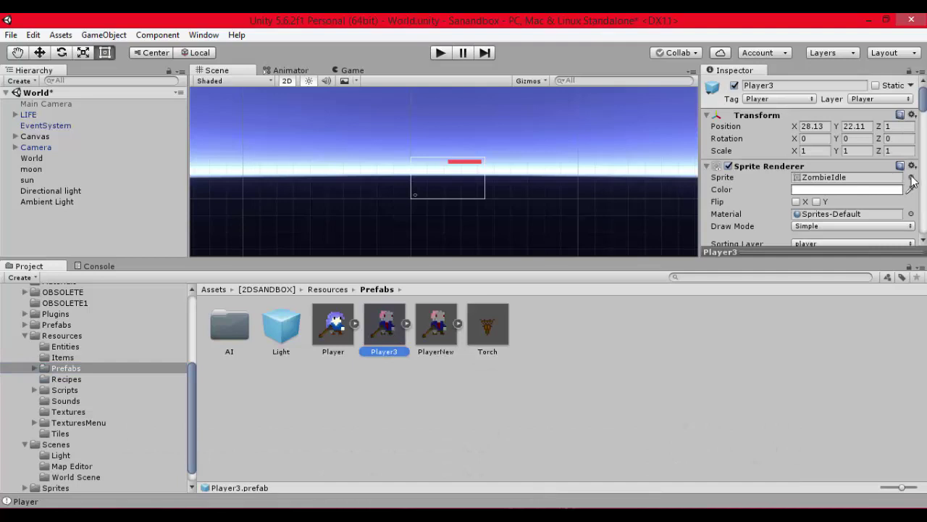
{"action": "left_click", "coordinate": [911, 178]}
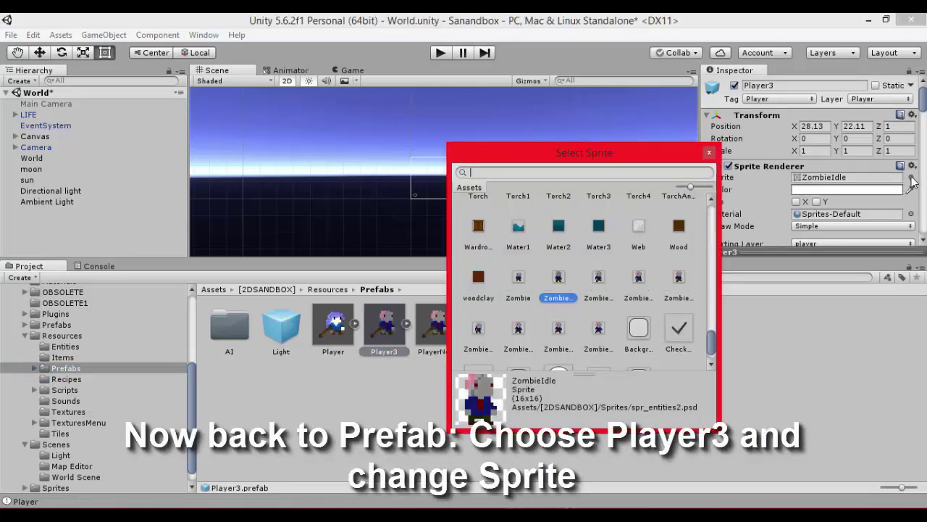
{"action": "left_click_drag", "start_coordinate": [620, 151], "coordinate": [524, 128]}
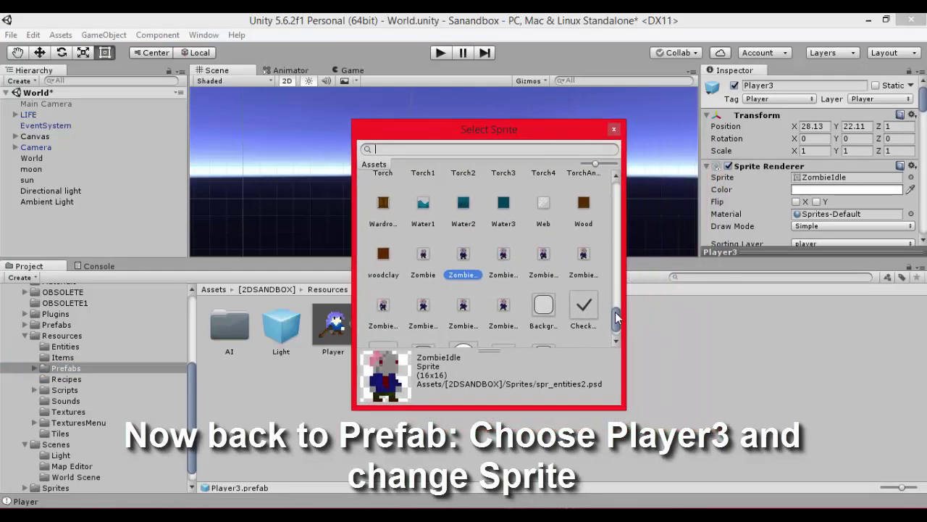
{"action": "left_click_drag", "start_coordinate": [616, 317], "coordinate": [616, 290]}
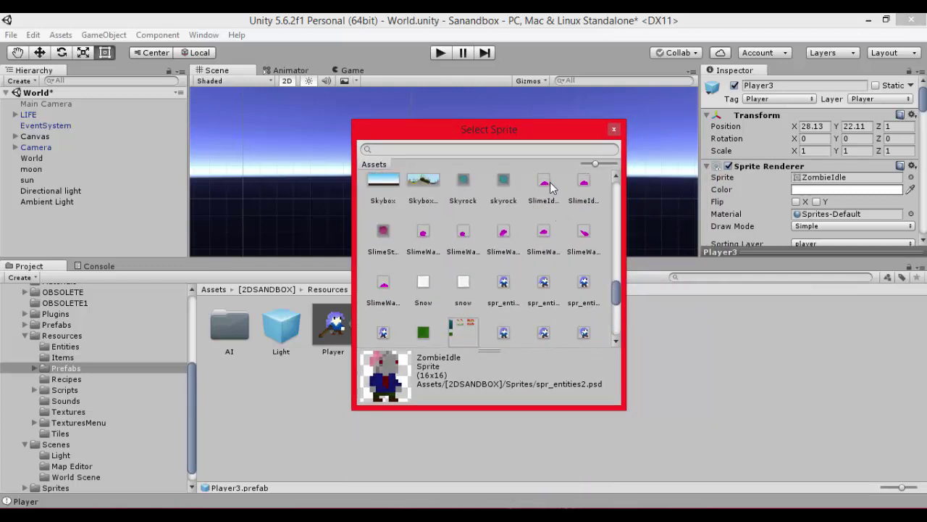
{"action": "left_click", "coordinate": [545, 182]}
{"action": "left_click", "coordinate": [614, 129]}
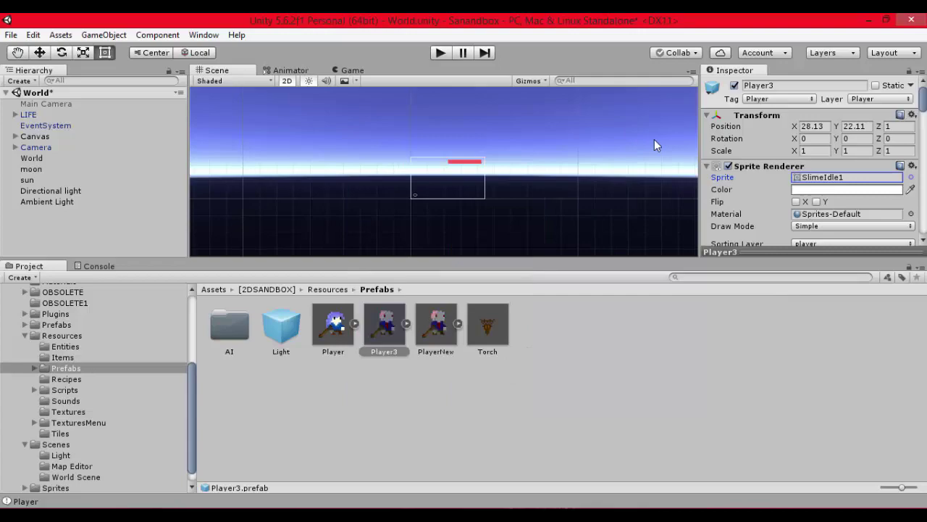
{"action": "left_click_drag", "start_coordinate": [924, 105], "coordinate": [925, 122]}
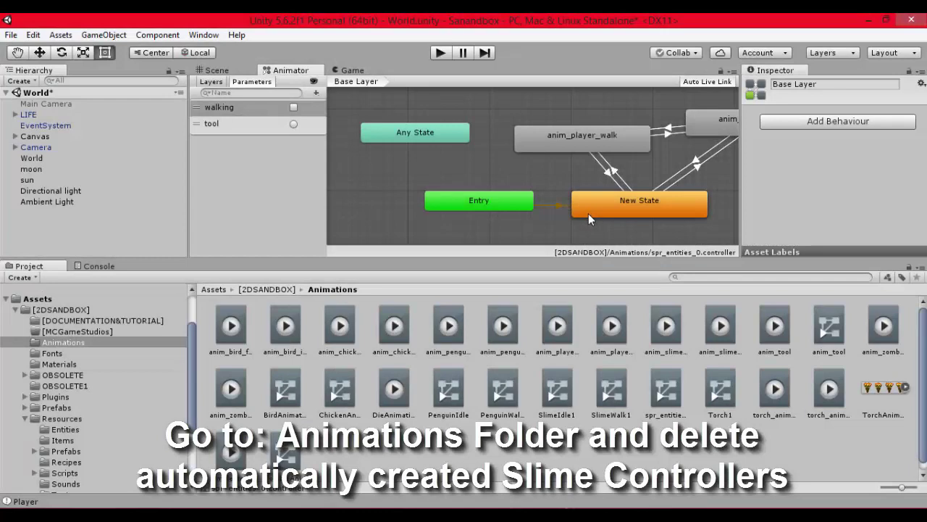
Delete the SlimeIdle1 and SlimeWalk1 controllers from the Animations folder
{"action": "key", "text": "Delete"}
{"action": "left_click", "coordinate": [868, 448]}
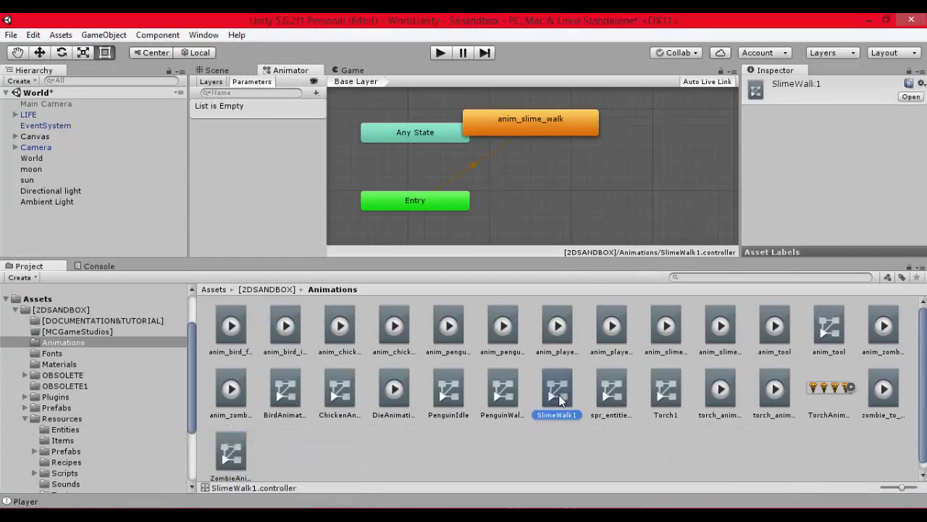
{"action": "key", "text": "Delete"}
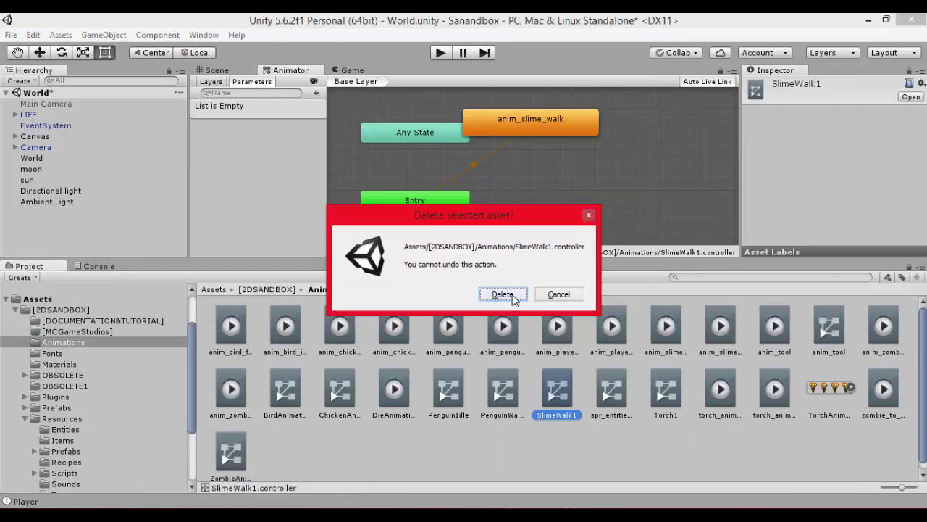
{"action": "left_click", "coordinate": [507, 295]}
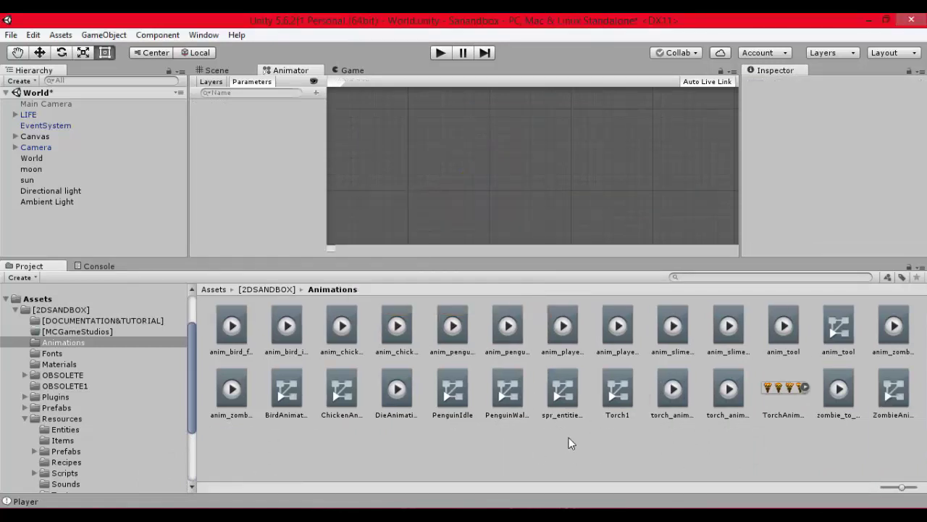
Select the spr_entities_0 player controller, keeping its original name
{"action": "left_click", "coordinate": [563, 395]}
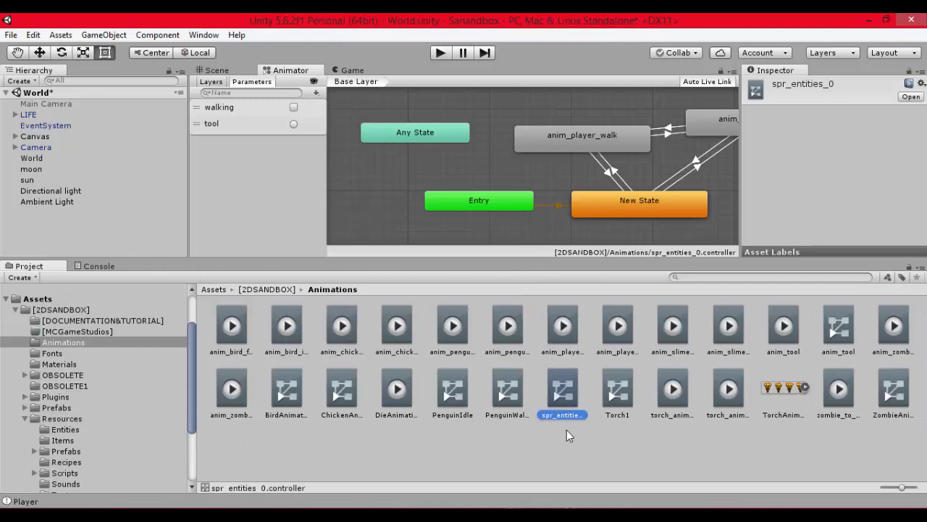
{"action": "left_click", "coordinate": [565, 415]}
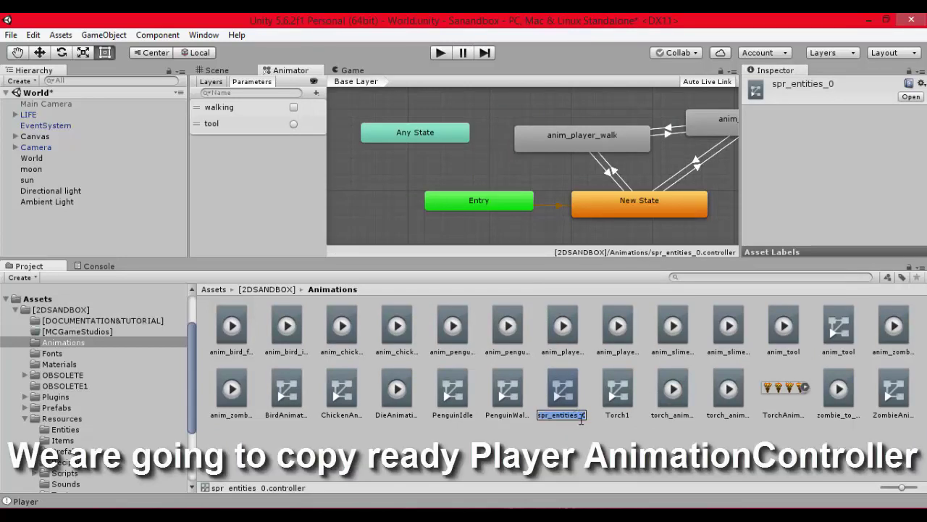
{"action": "key", "text": "Escape"}
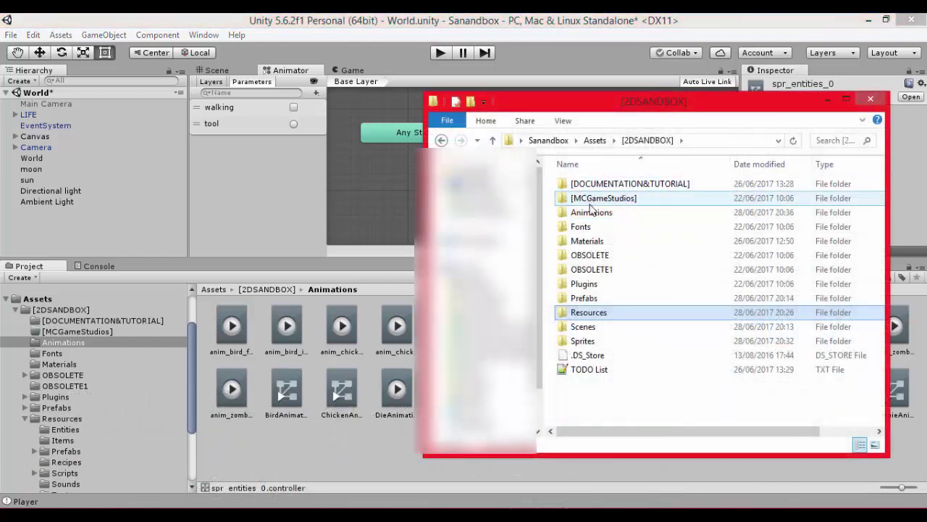
Duplicate spr_entities_0.controller in the project's Animations folder in File Explorer
{"action": "double_click", "coordinate": [592, 212]}
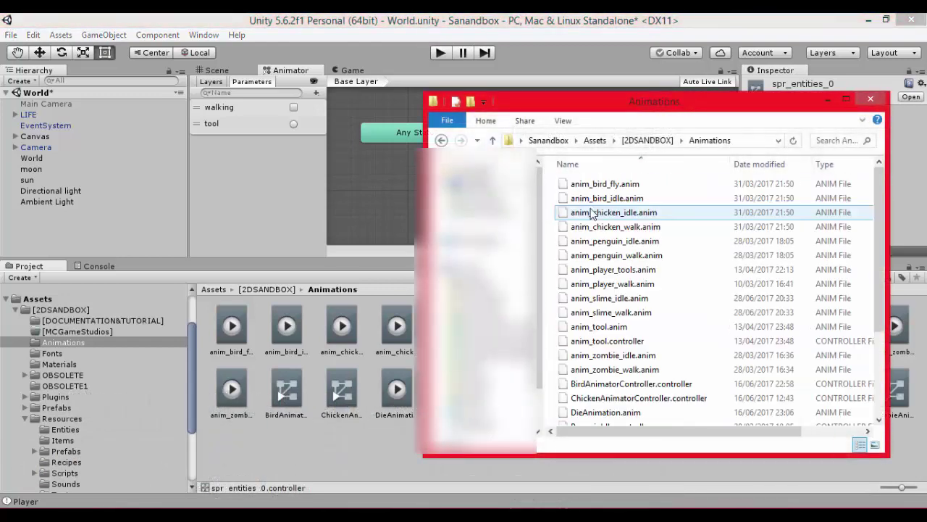
{"action": "scroll", "coordinate": [601, 203], "scroll_direction": "down", "scroll_amount": 3}
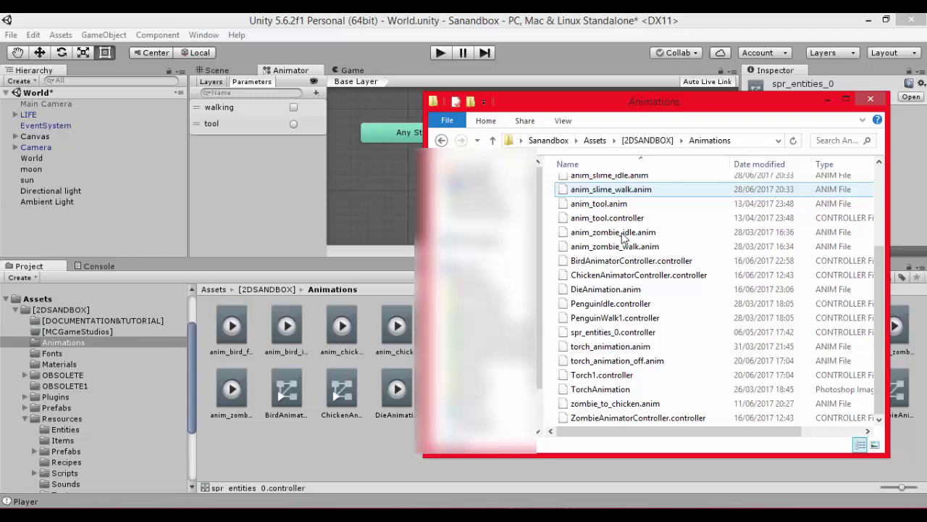
{"action": "left_click", "coordinate": [628, 333]}
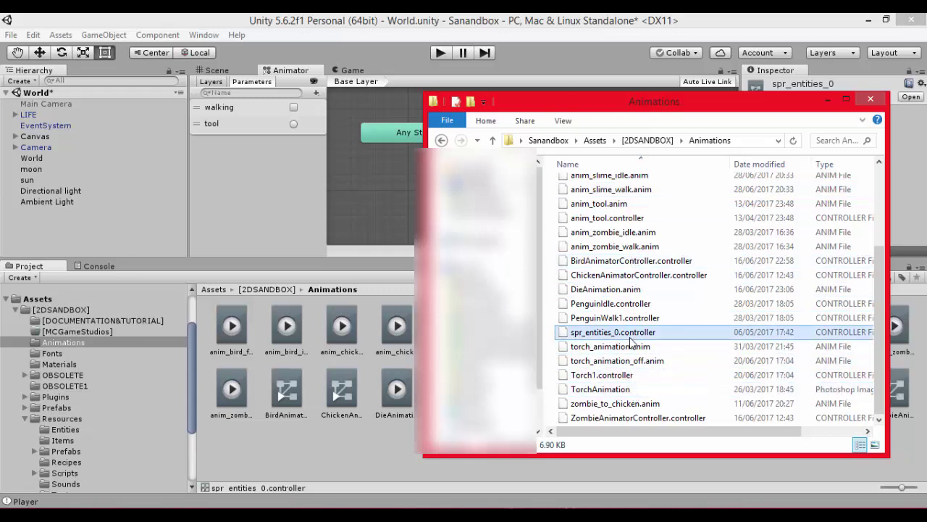
{"action": "key", "text": "ctrl+c"}
{"action": "key", "text": "ctrl+v"}
Rename the copied controller to SlimeAnimatorController
{"action": "right_click", "coordinate": [617, 319]}
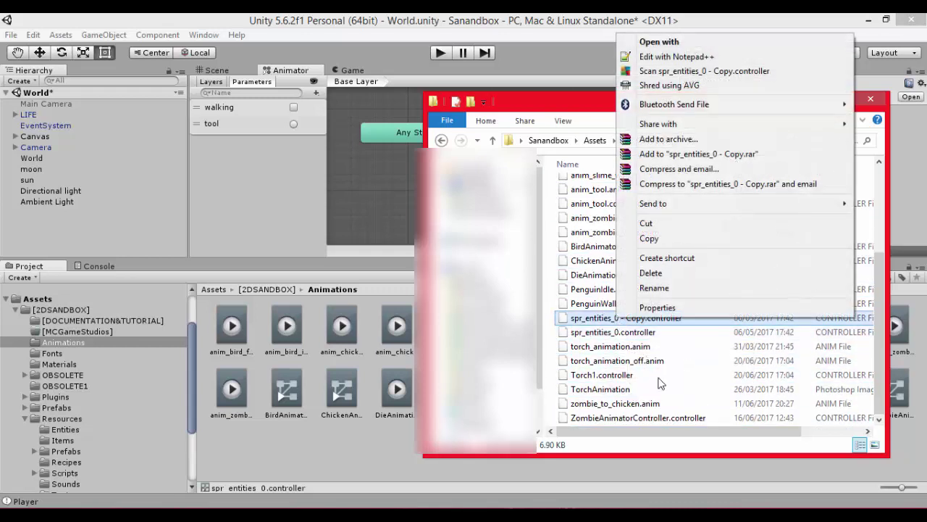
{"action": "left_click", "coordinate": [660, 288]}
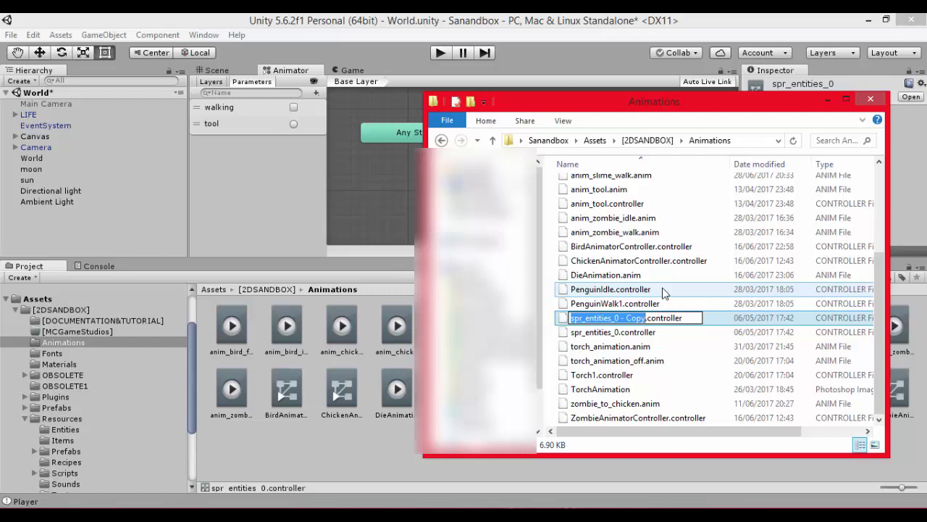
{"action": "type", "text": "slime_"}
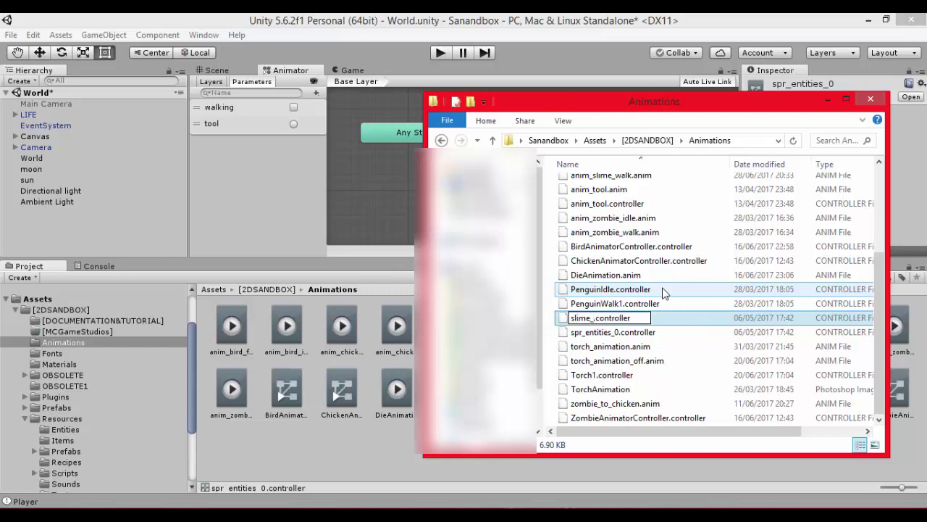
{"action": "key", "text": "BackSpace"}
{"action": "key", "text": "BackSpace"}
{"action": "key", "text": "BackSpace"}
{"action": "key", "text": "BackSpace"}
{"action": "key", "text": "BackSpace"}
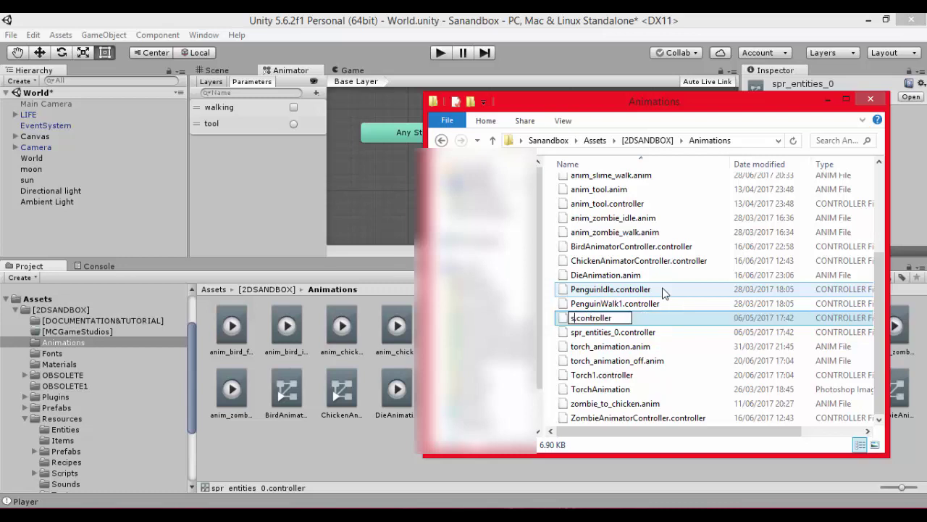
{"action": "key", "text": "BackSpace"}
{"action": "type", "text": "Slime"}
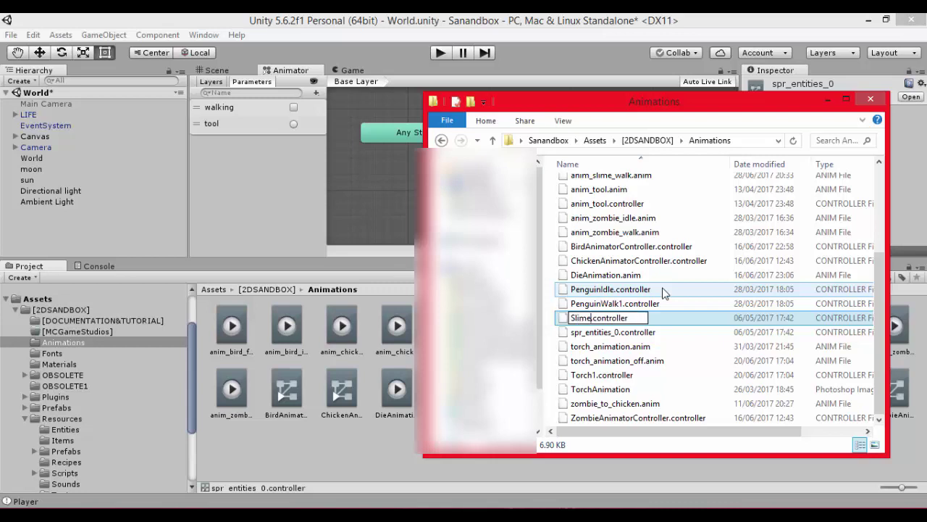
{"action": "type", "text": "Animatio"}
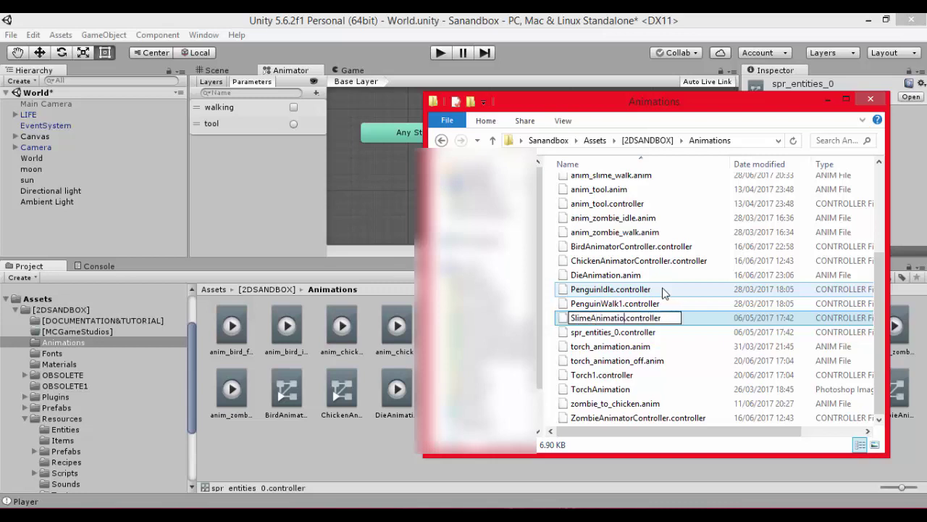
{"action": "type", "text": "rController"}
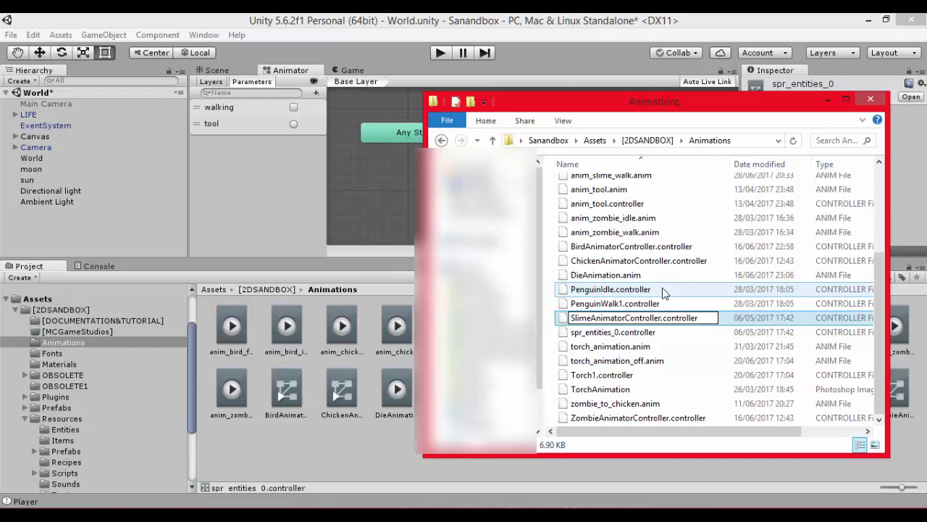
{"action": "key", "text": "Return"}
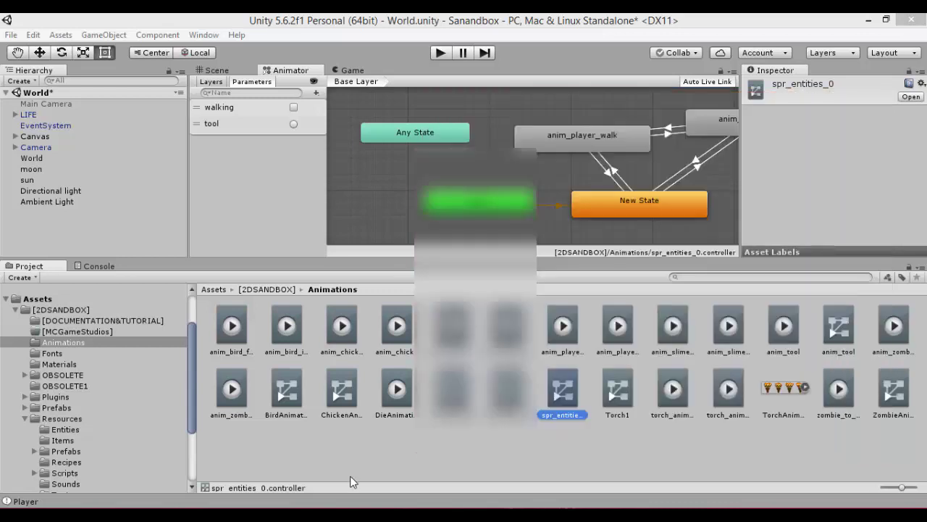
Select SlimeAnimatorController and inspect its New State, the transition to anim_player_tools, and that state
{"action": "left_click", "coordinate": [349, 475]}
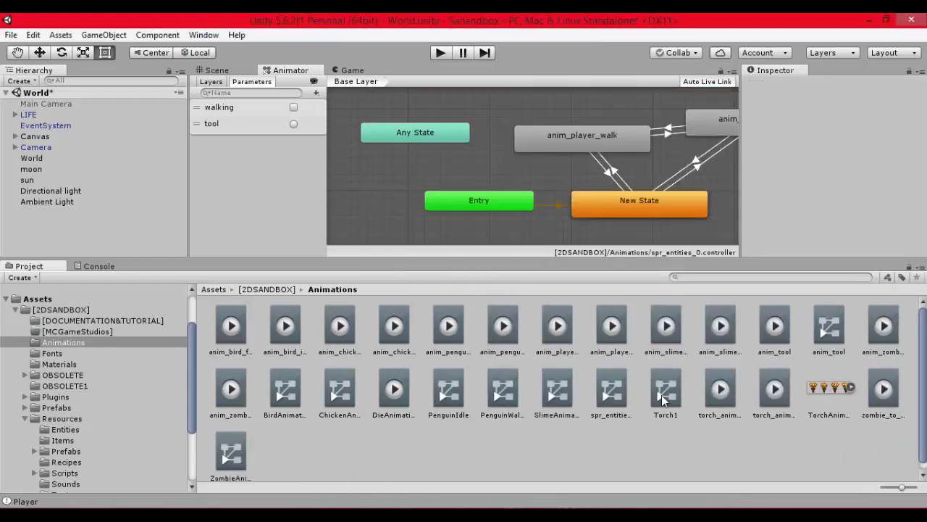
{"action": "left_click", "coordinate": [562, 392]}
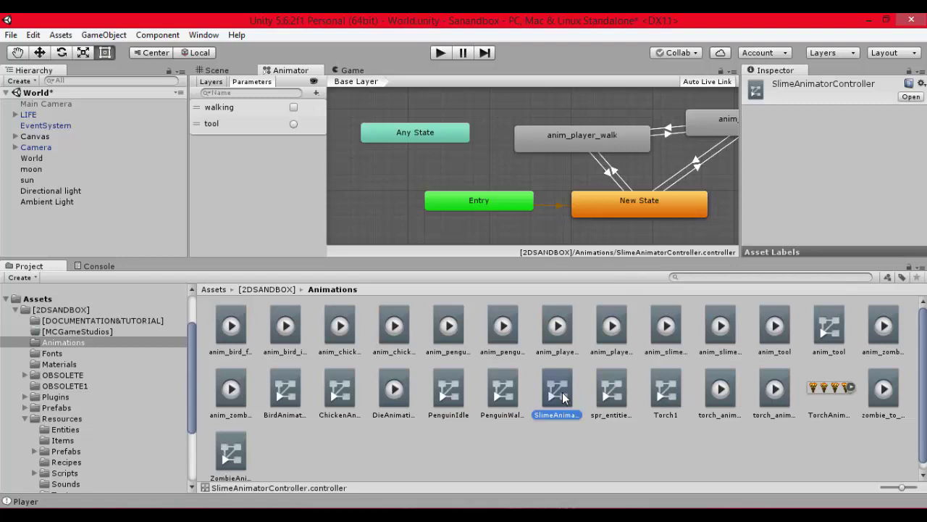
{"action": "left_click", "coordinate": [616, 201]}
{"action": "scroll", "coordinate": [852, 152], "scroll_direction": "down", "scroll_amount": 2}
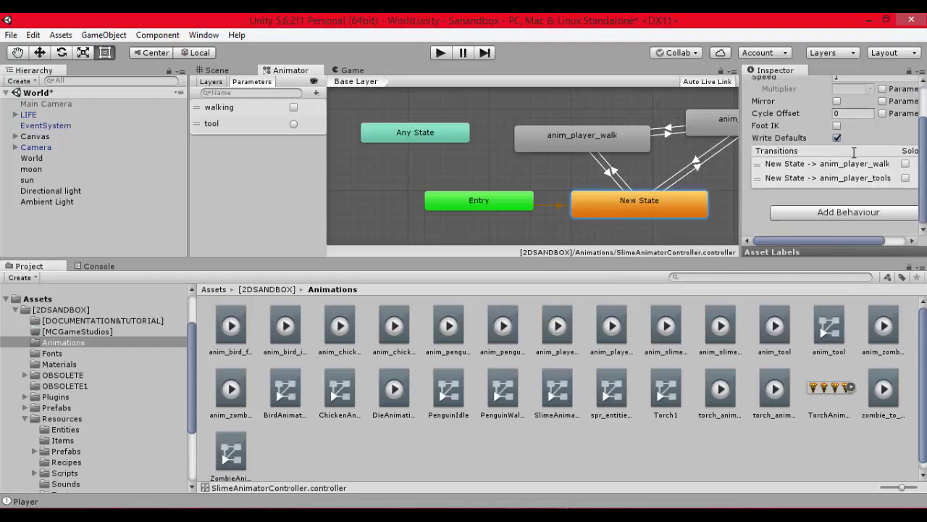
{"action": "scroll", "coordinate": [797, 189], "scroll_direction": "up", "scroll_amount": 2}
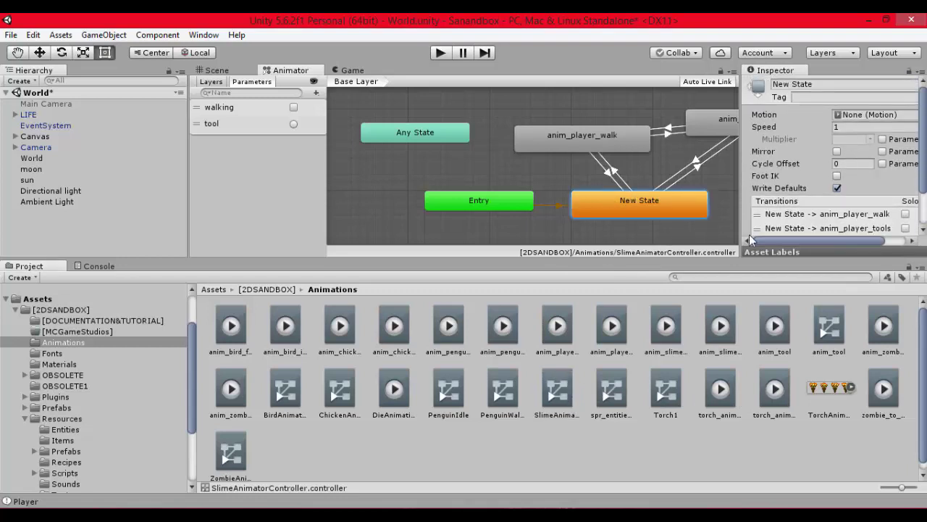
{"action": "left_click", "coordinate": [697, 167]}
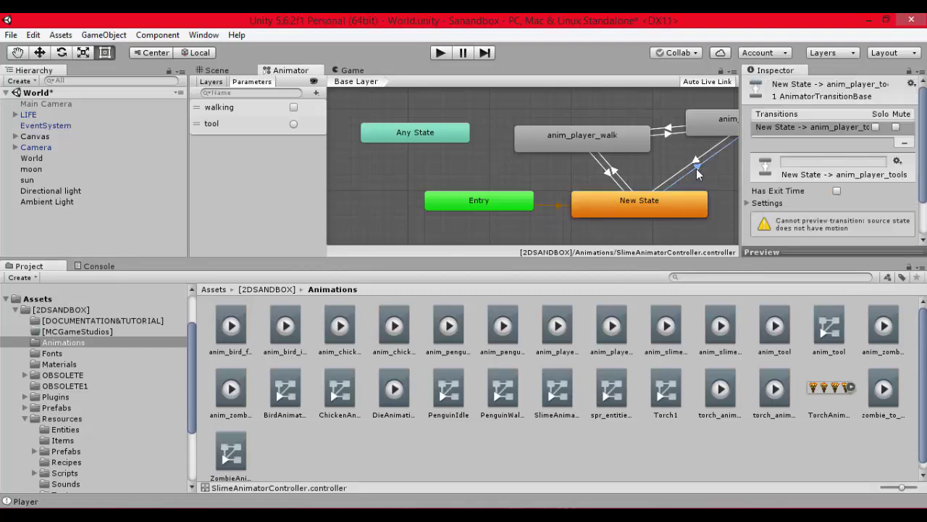
{"action": "left_click", "coordinate": [719, 132]}
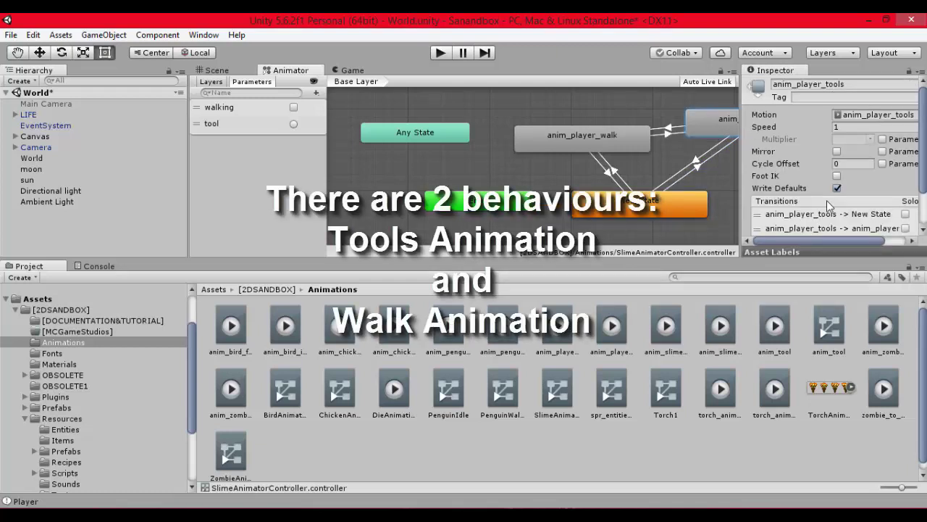
Set the anim_player_walk state's Motion to anim_slime_walk
{"action": "left_click", "coordinate": [659, 200]}
{"action": "left_click", "coordinate": [595, 139]}
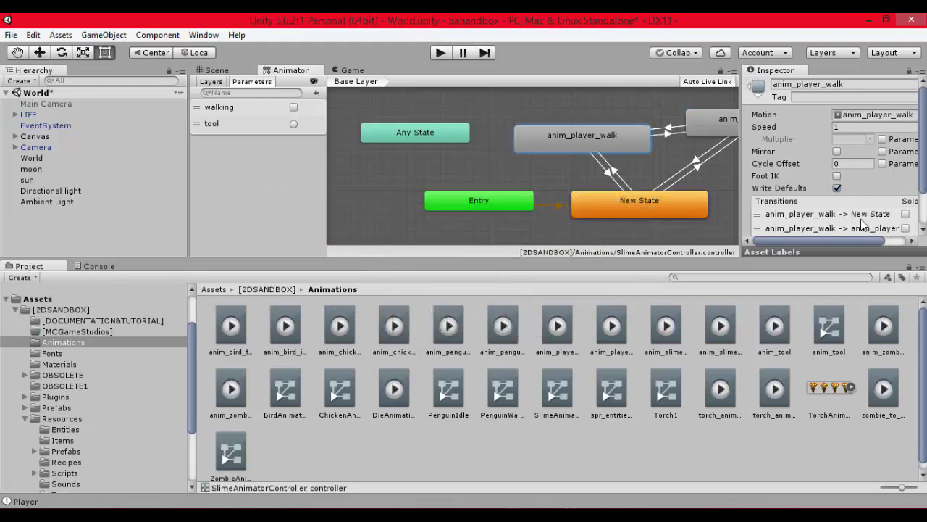
{"action": "left_click_drag", "start_coordinate": [864, 240], "coordinate": [883, 243]}
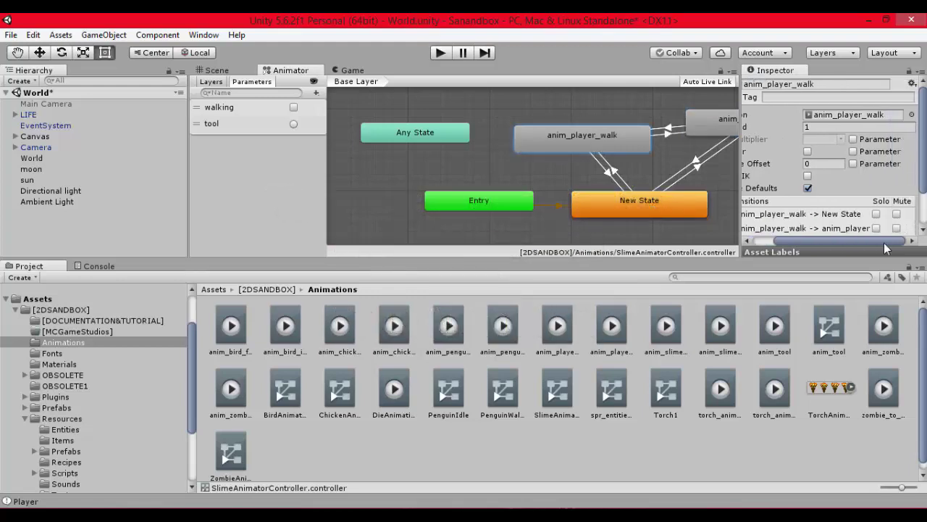
{"action": "left_click", "coordinate": [910, 115]}
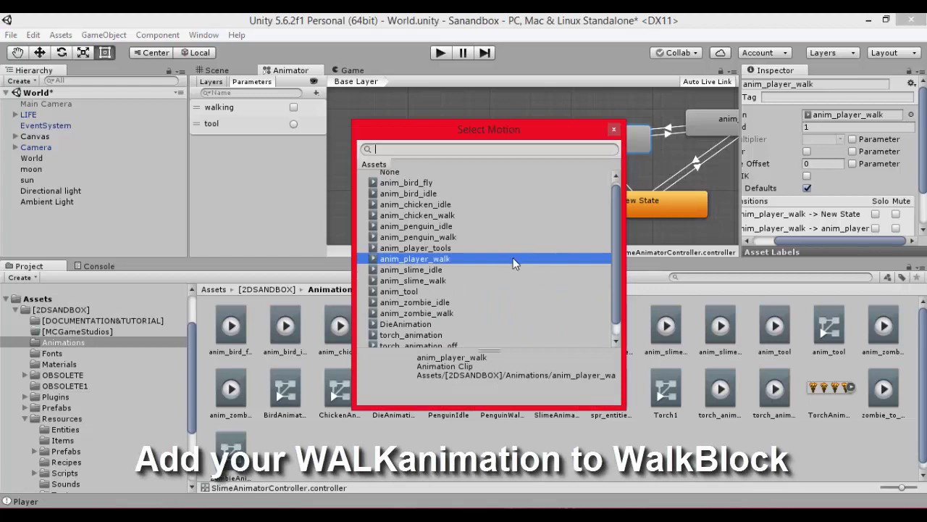
{"action": "left_click", "coordinate": [474, 271]}
{"action": "left_click", "coordinate": [461, 282]}
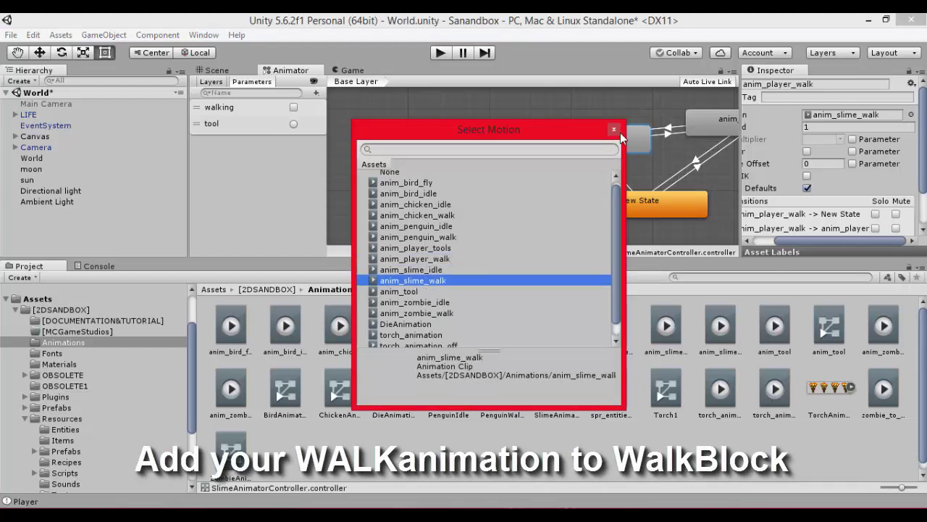
{"action": "left_click", "coordinate": [616, 129]}
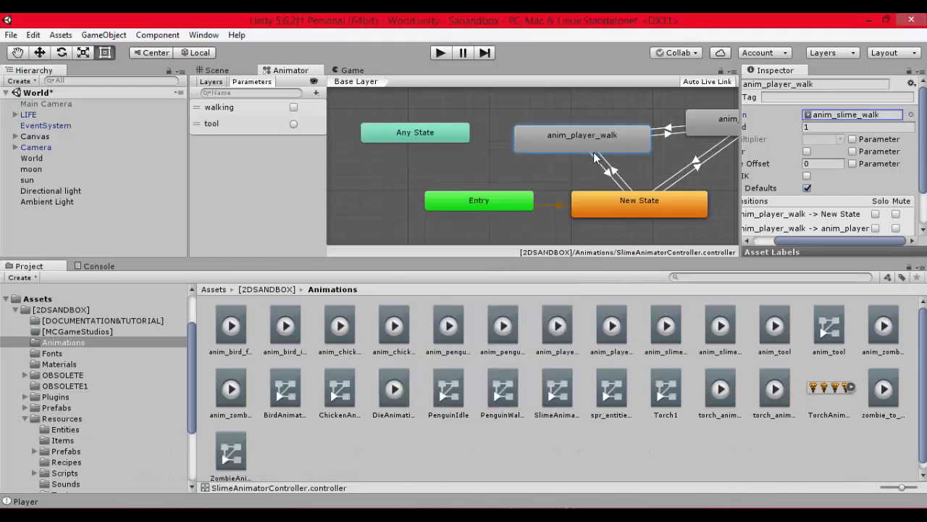
Make the default New State play anim_slime_idle
{"action": "left_click", "coordinate": [631, 197]}
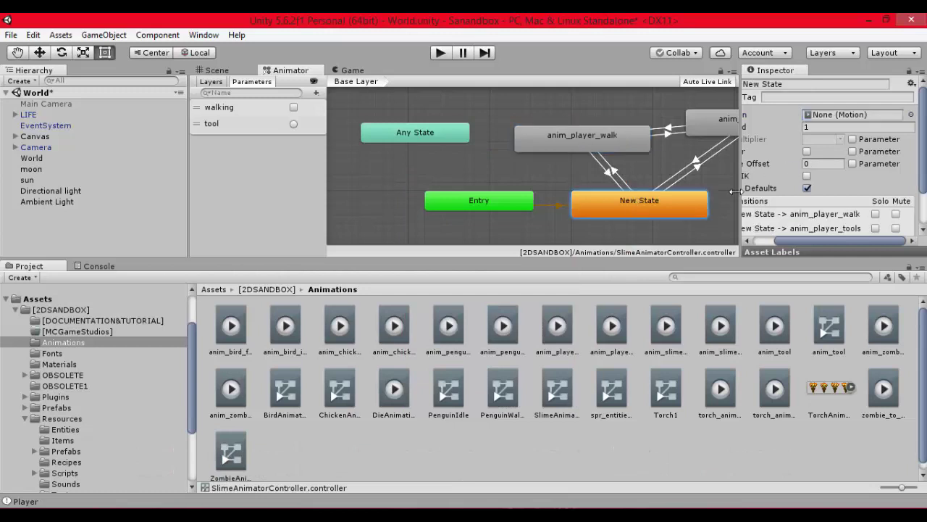
{"action": "left_click", "coordinate": [487, 199]}
{"action": "left_click", "coordinate": [611, 210]}
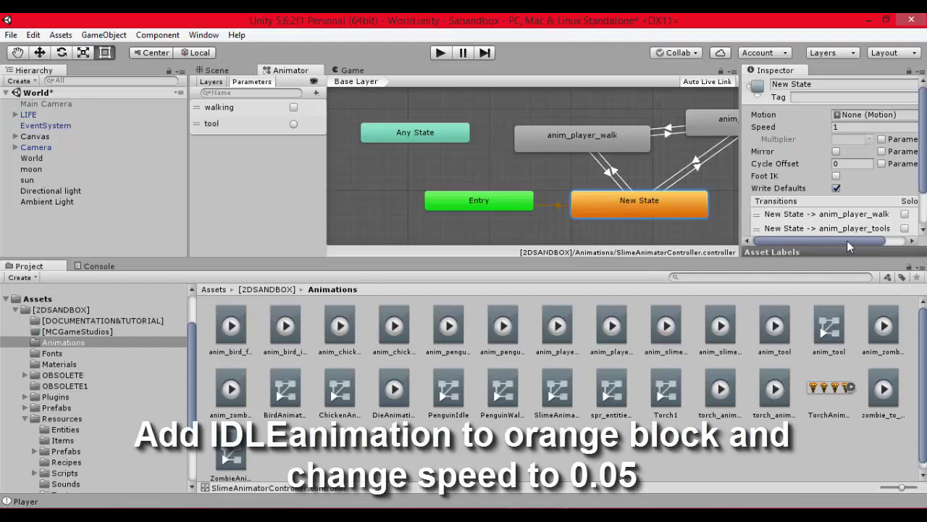
{"action": "left_click_drag", "start_coordinate": [847, 241], "coordinate": [868, 241]}
{"action": "left_click", "coordinate": [911, 114]}
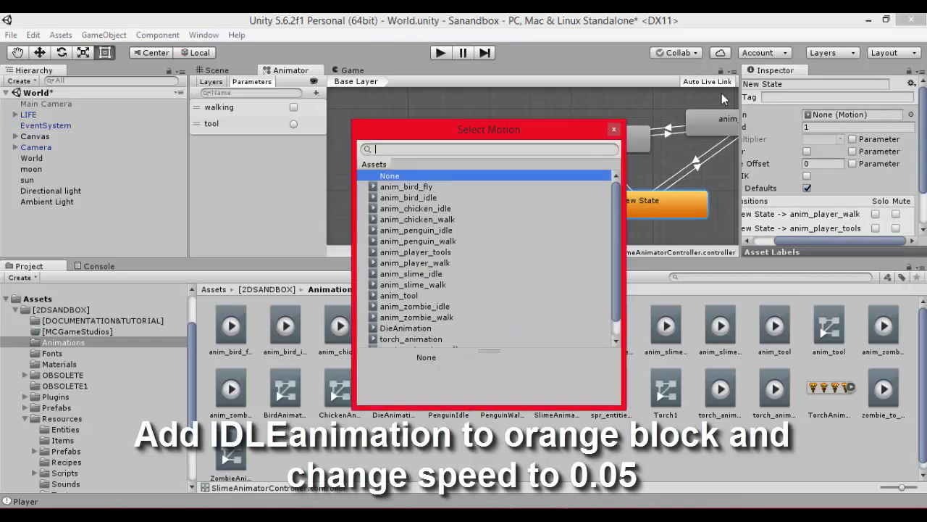
{"action": "left_click_drag", "start_coordinate": [619, 207], "coordinate": [616, 215]}
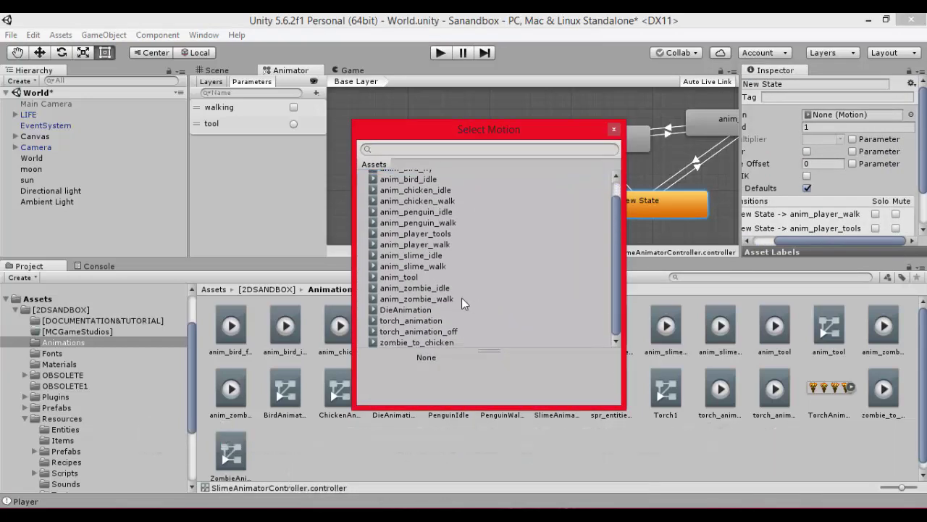
{"action": "left_click", "coordinate": [443, 255]}
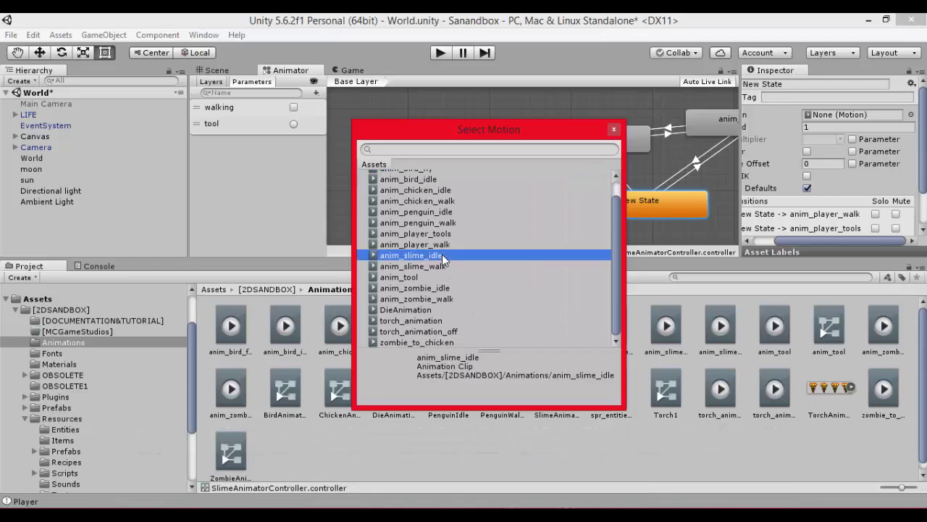
{"action": "left_click", "coordinate": [614, 131]}
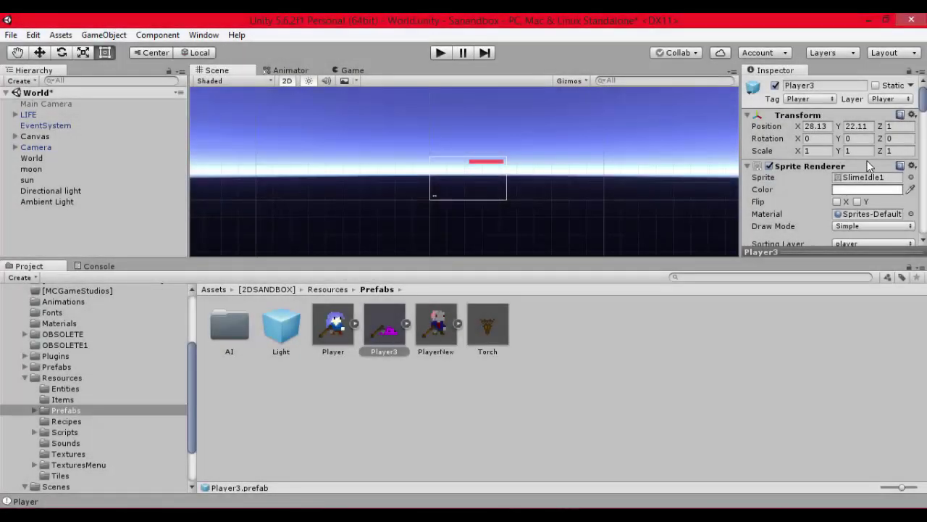
Swap Player3's Animator Controller from ZombieAnimatorController to SlimeAnimatorController
{"action": "scroll", "coordinate": [870, 167], "scroll_direction": "down", "scroll_amount": 5}
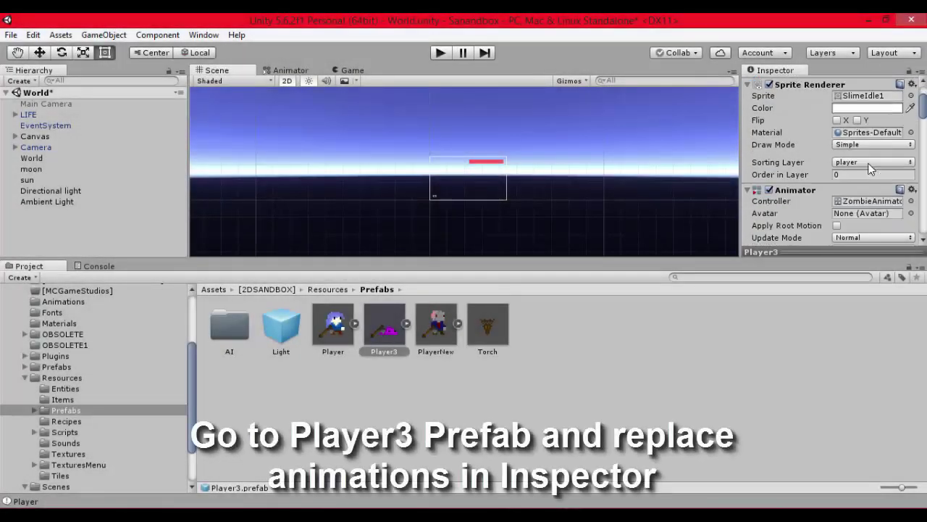
{"action": "left_click", "coordinate": [911, 161]}
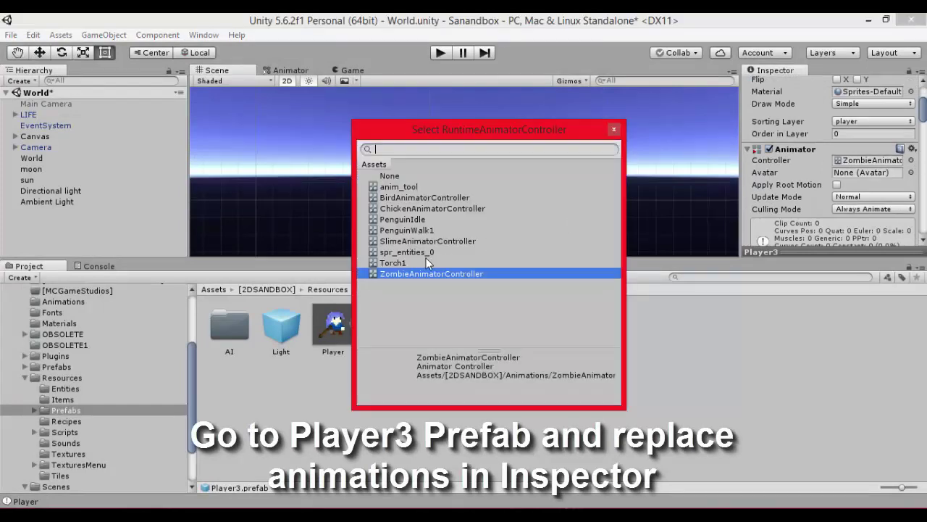
{"action": "left_click", "coordinate": [427, 242]}
{"action": "left_click", "coordinate": [614, 128]}
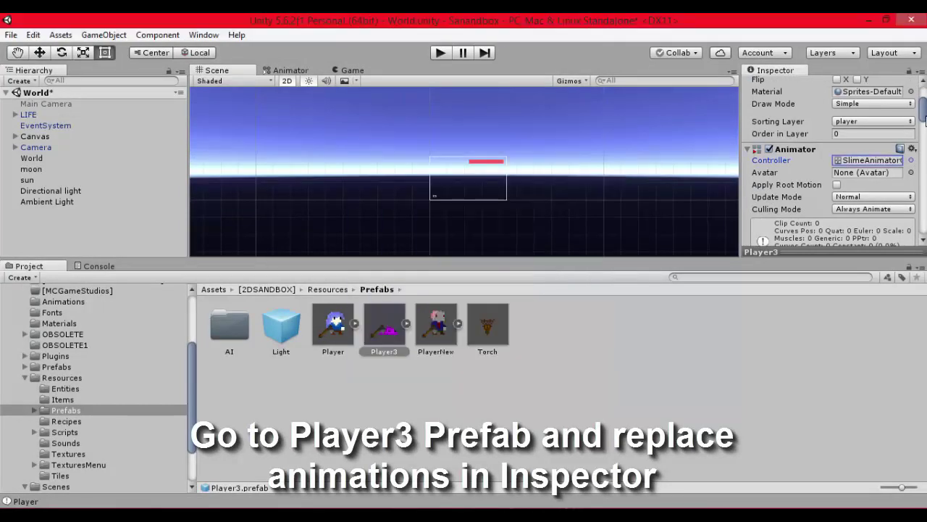
{"action": "scroll", "coordinate": [923, 125], "scroll_direction": "down", "scroll_amount": 5}
{"action": "scroll", "coordinate": [924, 125], "scroll_direction": "down", "scroll_amount": 4}
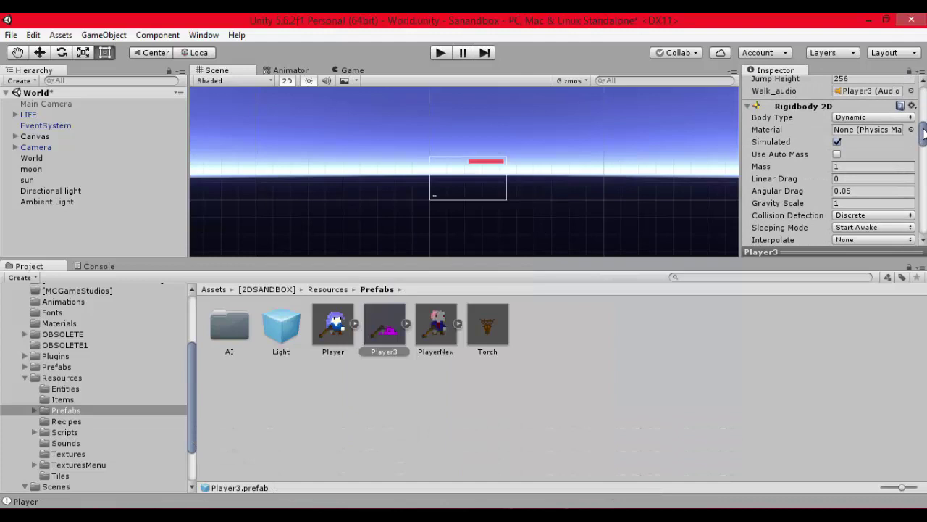
{"action": "scroll", "coordinate": [923, 125], "scroll_direction": "up", "scroll_amount": 3}
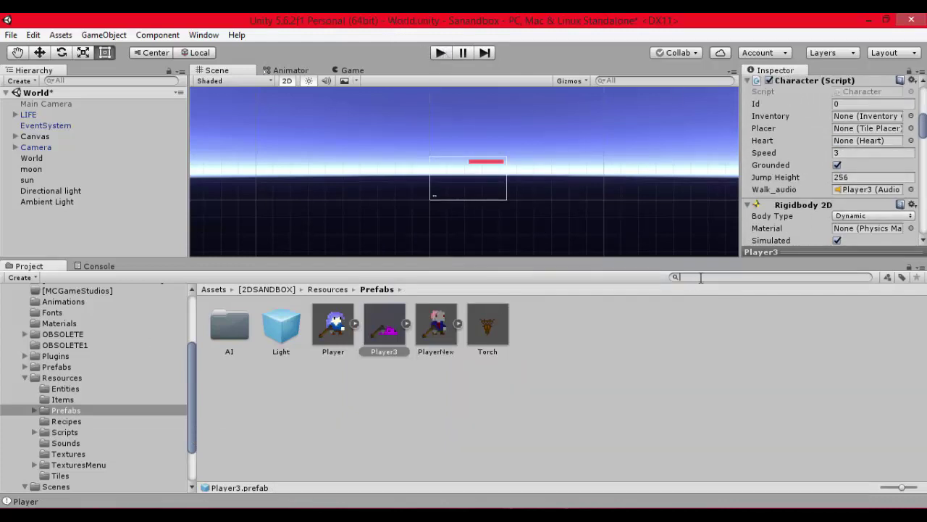
Open the SelectPlayer scene, discarding changes to the World scene
{"action": "type", "text": "Sele"}
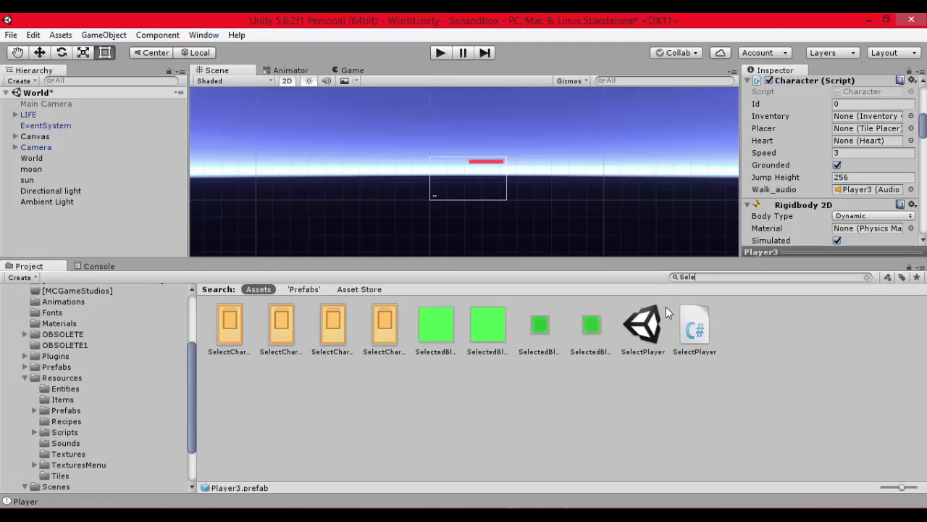
{"action": "left_click", "coordinate": [652, 344]}
{"action": "double_click", "coordinate": [656, 323]}
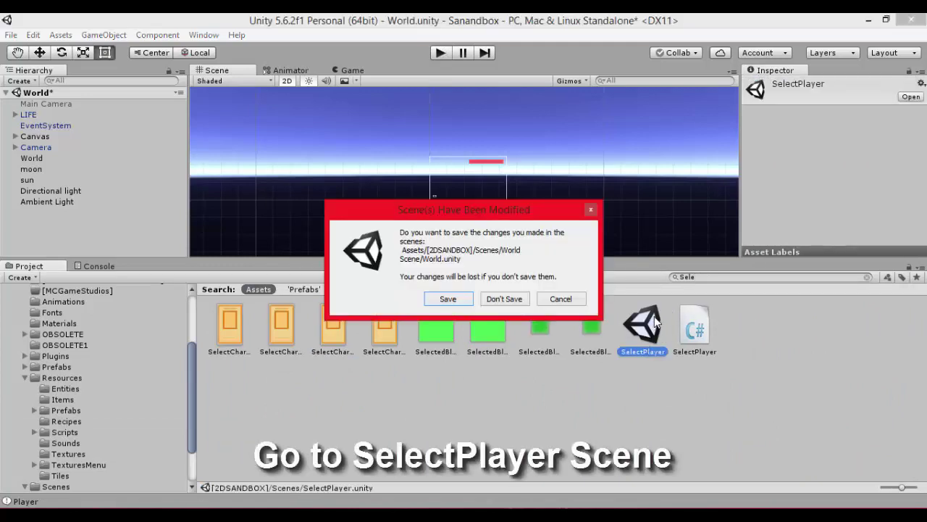
{"action": "left_click", "coordinate": [502, 299]}
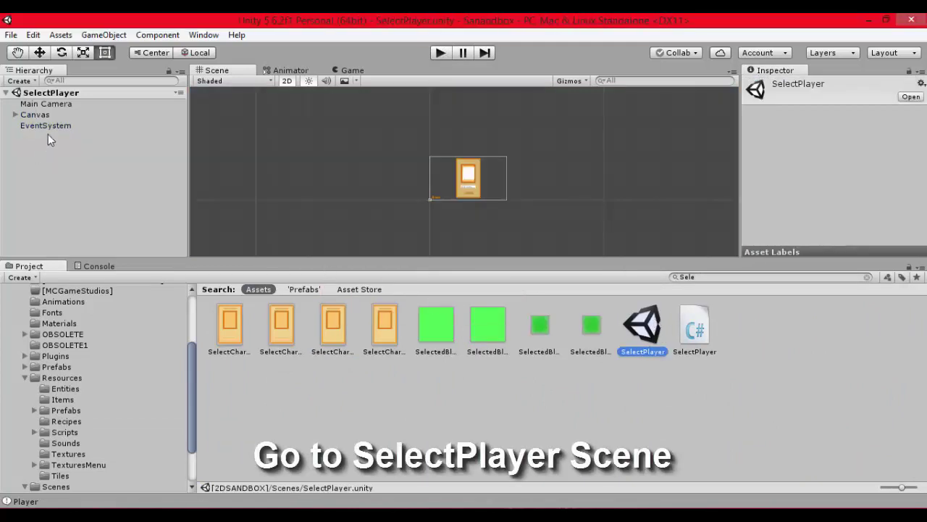
Set Main Camera's players list size to 3 and assign Player3 to Element 2
{"action": "left_click", "coordinate": [15, 115]}
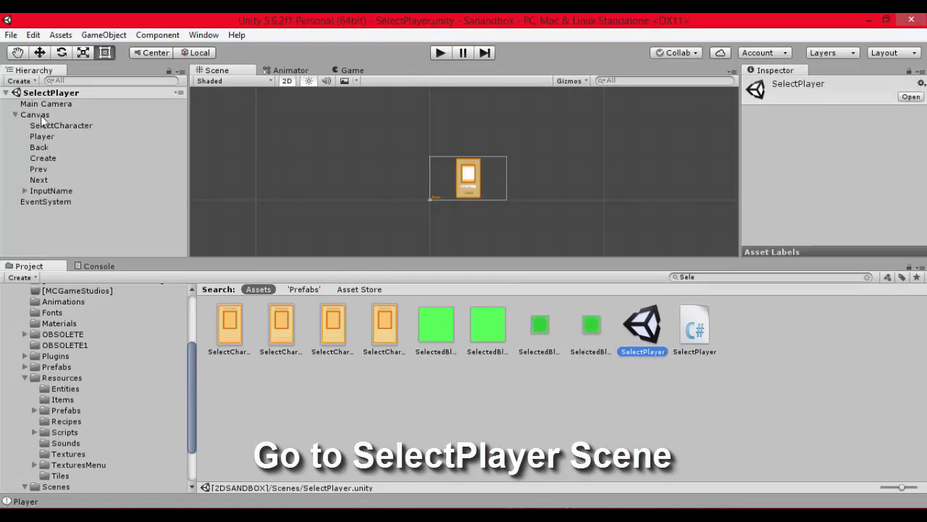
{"action": "left_click", "coordinate": [57, 103]}
{"action": "scroll", "coordinate": [824, 187], "scroll_direction": "down", "scroll_amount": 10}
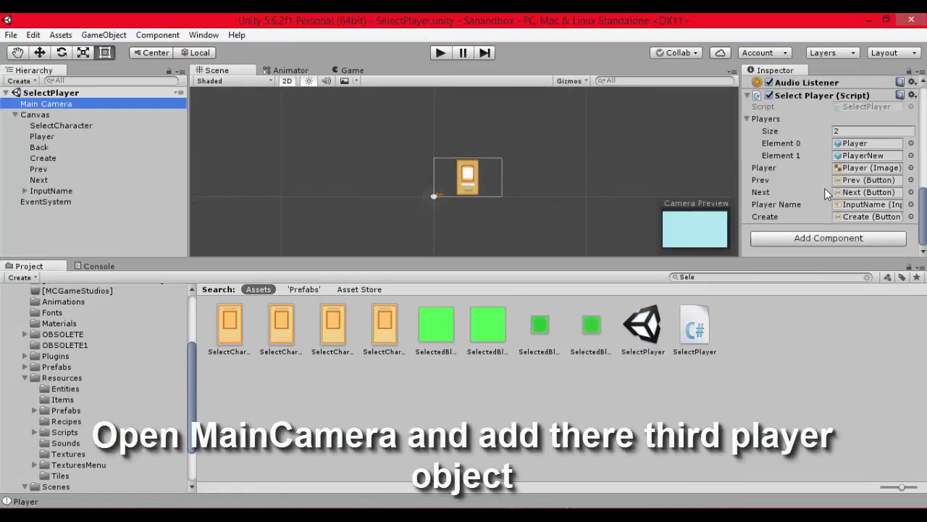
{"action": "left_click", "coordinate": [871, 130]}
{"action": "type", "text": "3"}
{"action": "key", "text": "Return"}
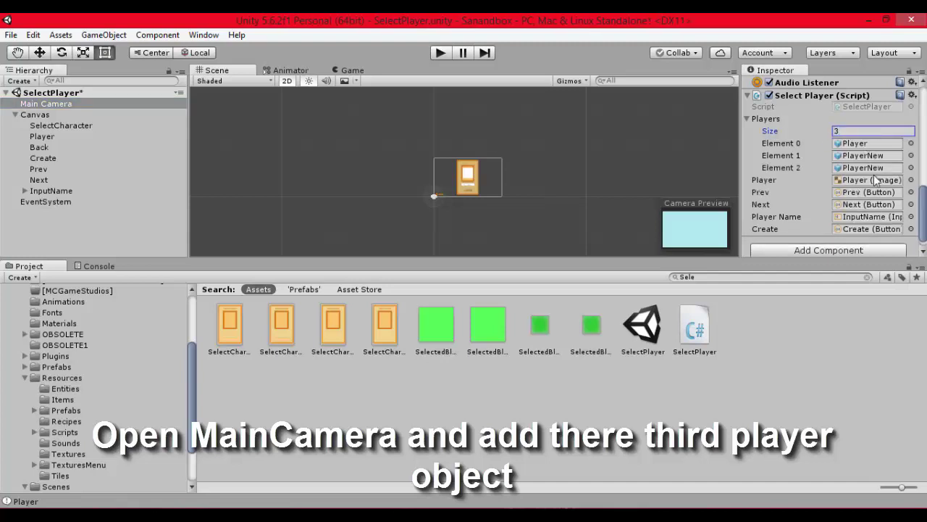
{"action": "left_click", "coordinate": [910, 167]}
{"action": "double_click", "coordinate": [505, 271]}
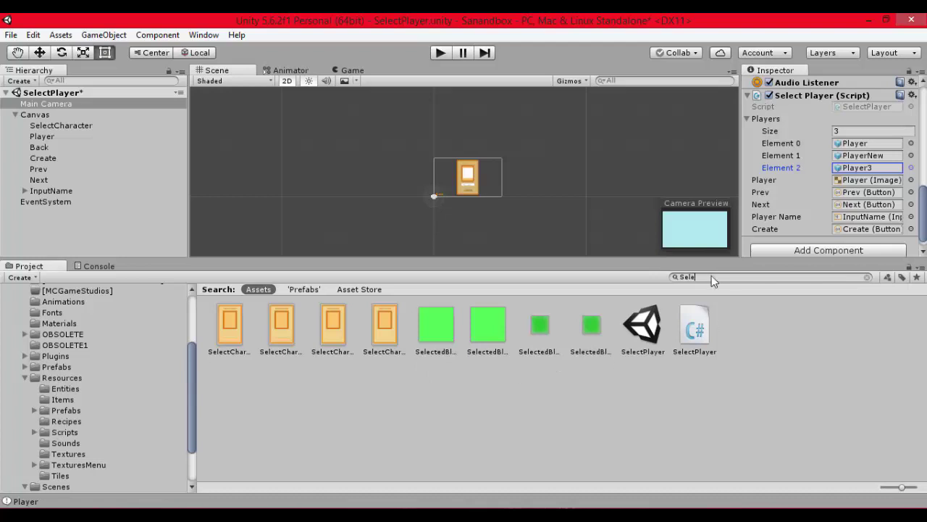
Open the MainMenu scene, saving the SelectPlayer changes
{"action": "type", "text": "main"}
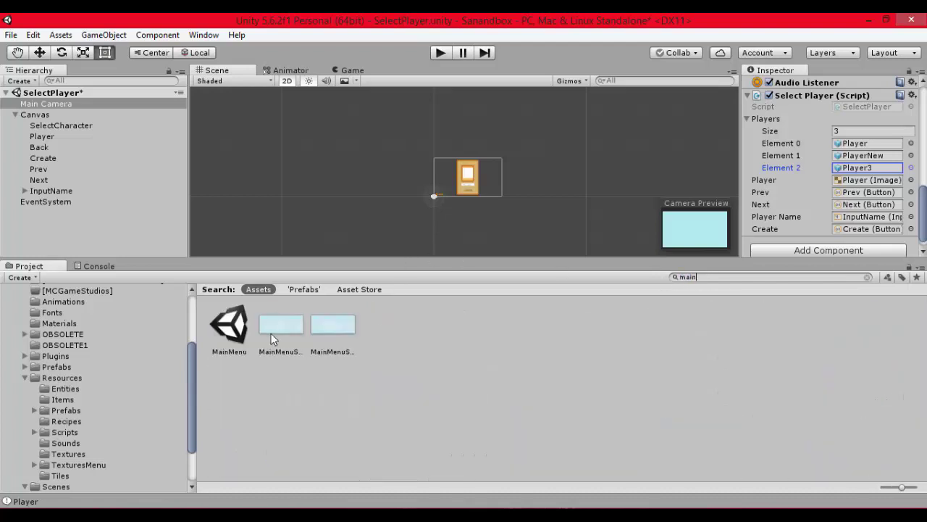
{"action": "double_click", "coordinate": [227, 333]}
{"action": "left_click", "coordinate": [440, 297]}
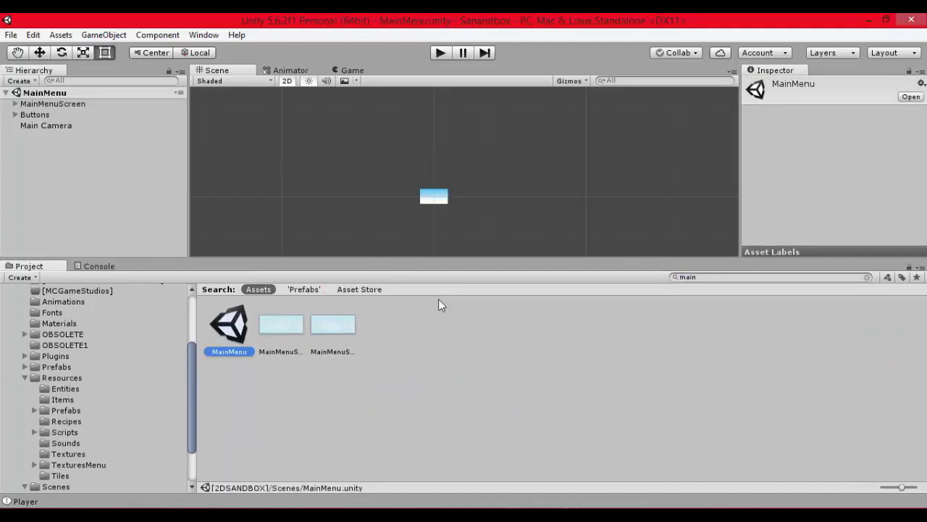
Play the game, start a new game as the pink slime character and enter a name
{"action": "left_click", "coordinate": [440, 53]}
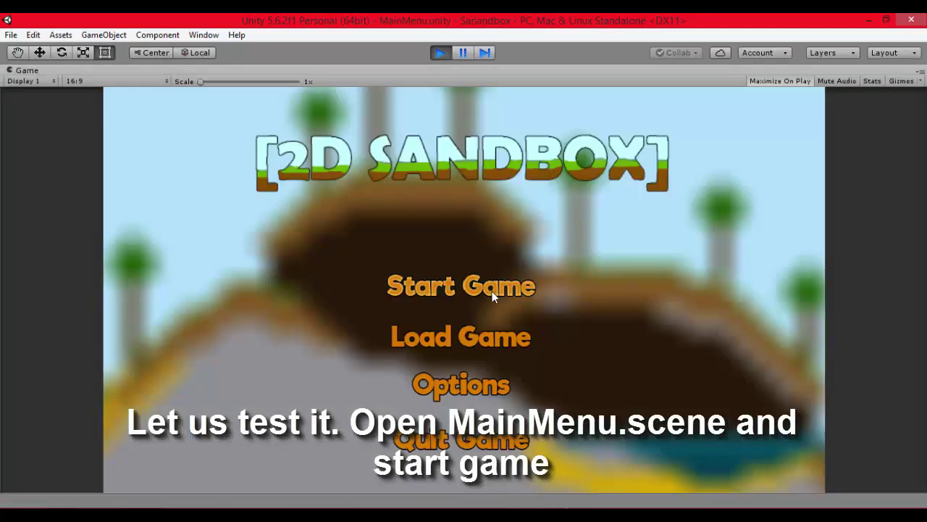
{"action": "left_click", "coordinate": [492, 291]}
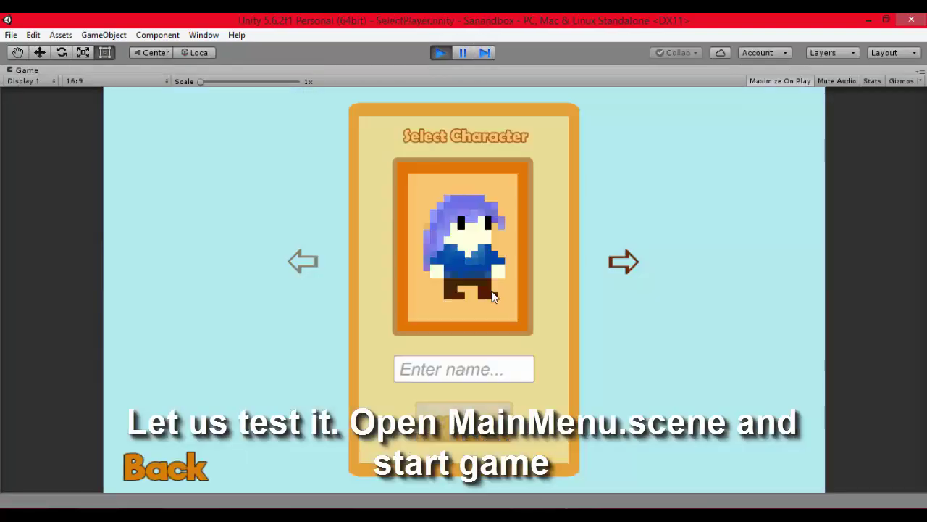
{"action": "left_click", "coordinate": [616, 265]}
{"action": "left_click", "coordinate": [615, 266]}
{"action": "left_click", "coordinate": [496, 371]}
{"action": "type", "text": "da"}
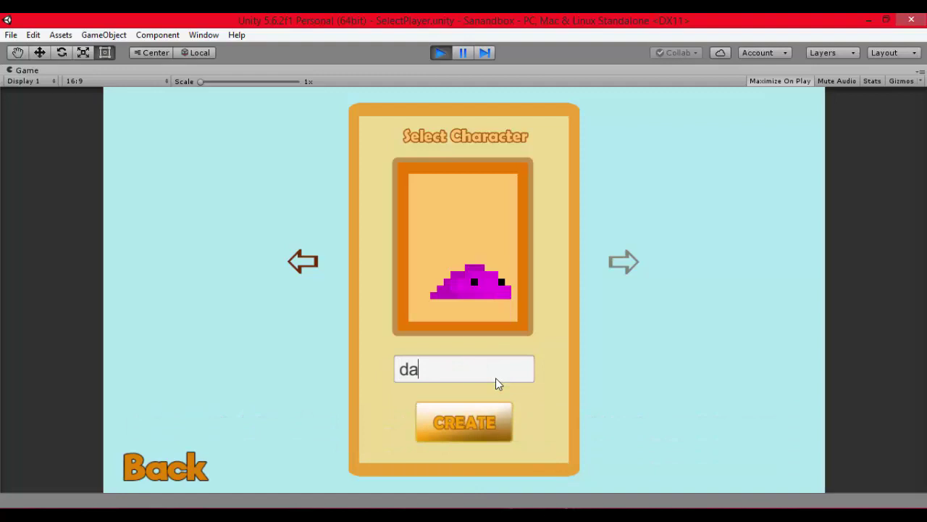
{"action": "type", "text": "da"}
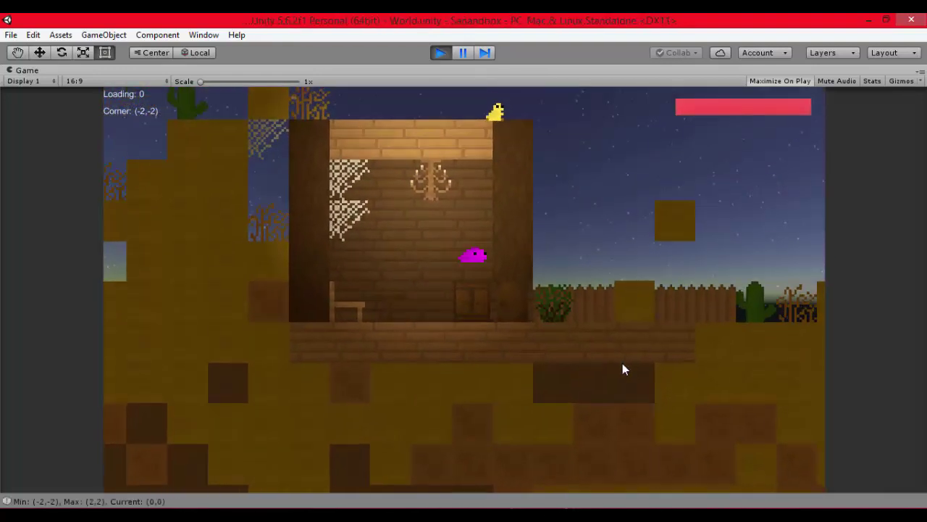
{"action": "type", "text": "d"}
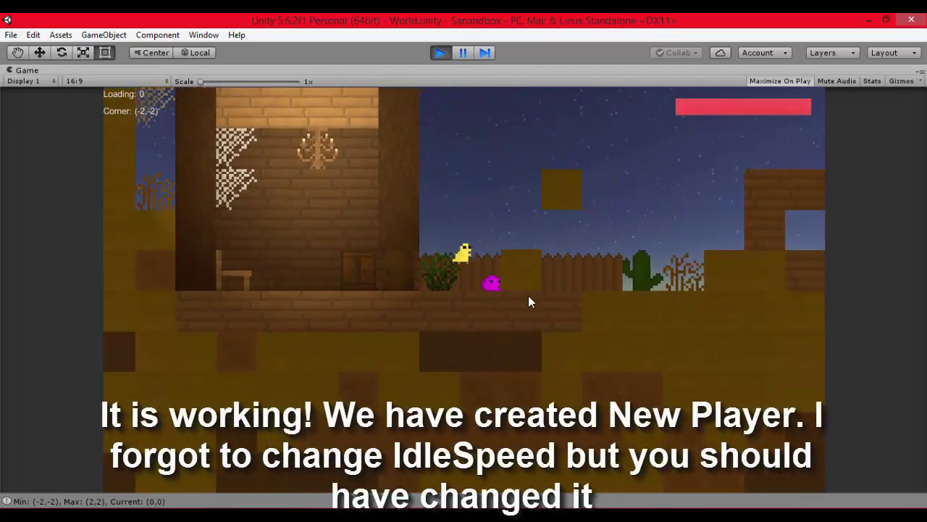
{"action": "type", "text": "d"}
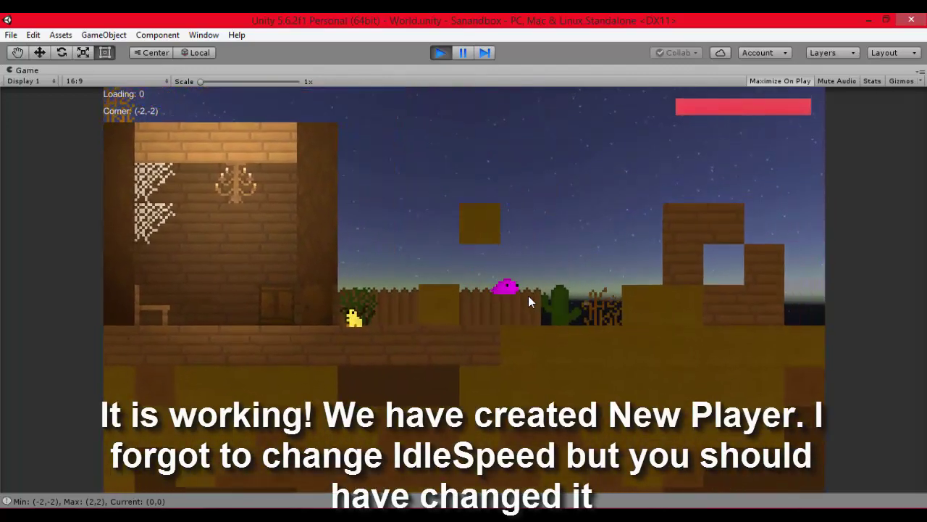
{"action": "type", "text": "da"}
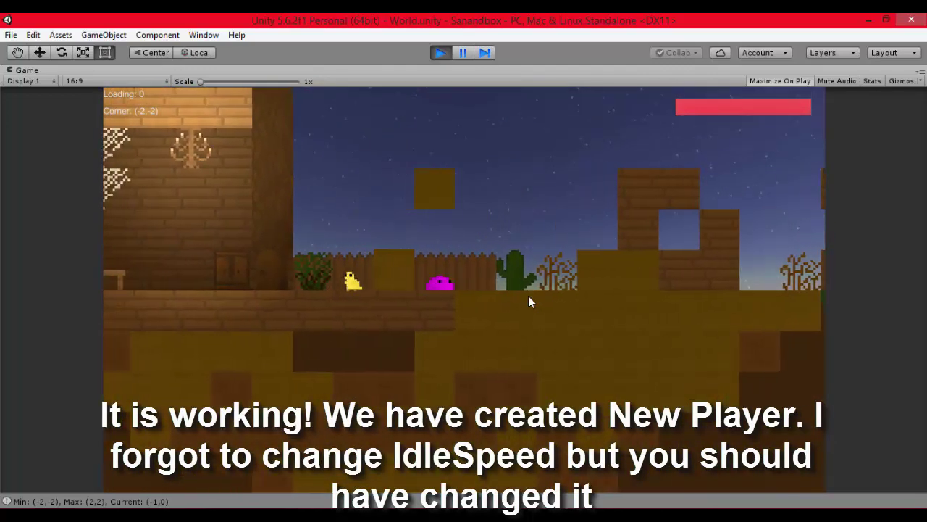
{"action": "type", "text": "dw"}
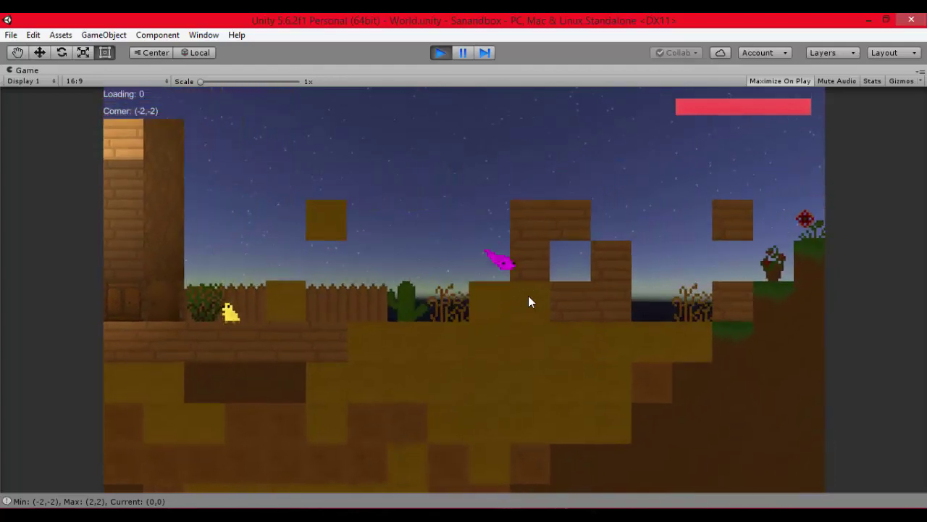
{"action": "type", "text": "dw"}
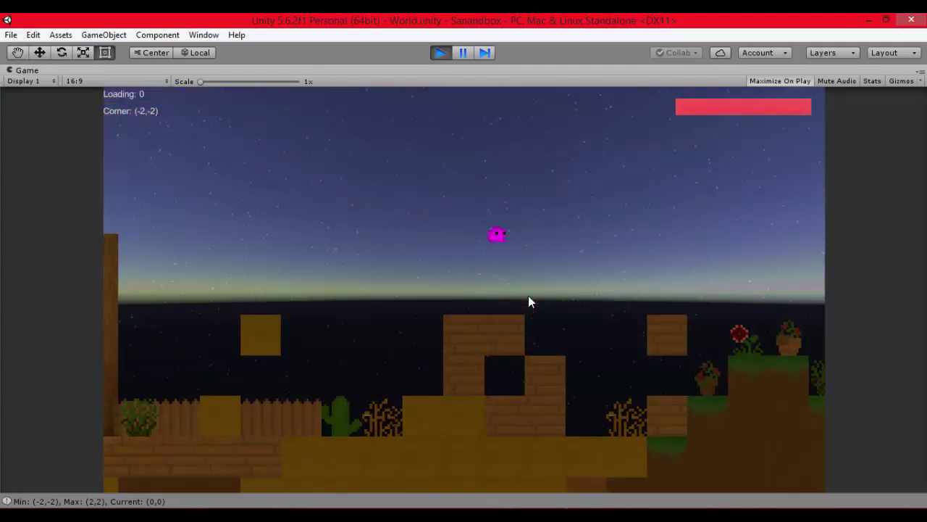
{"action": "type", "text": "d"}
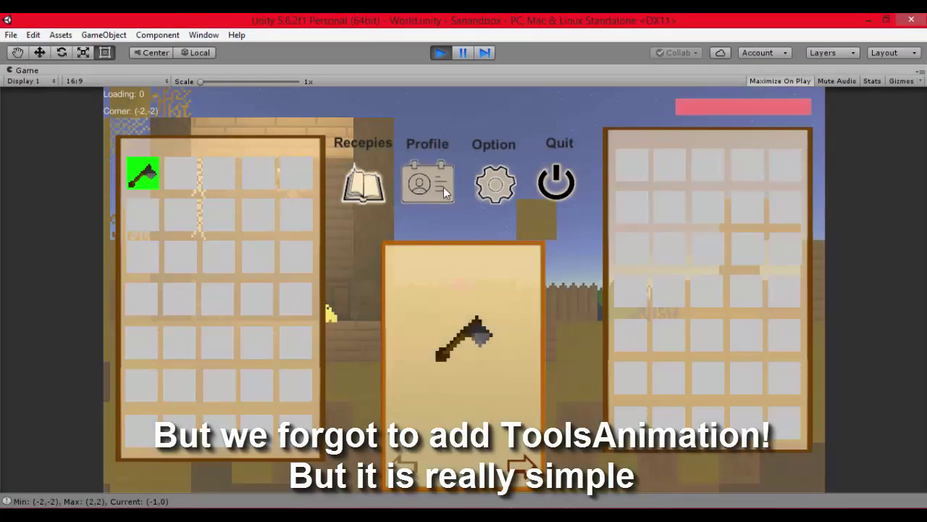
Move the axe into an inventory slot and walk and jump the slime to the right
{"action": "left_click_drag", "start_coordinate": [466, 340], "coordinate": [416, 407]}
{"action": "key", "text": "Escape"}
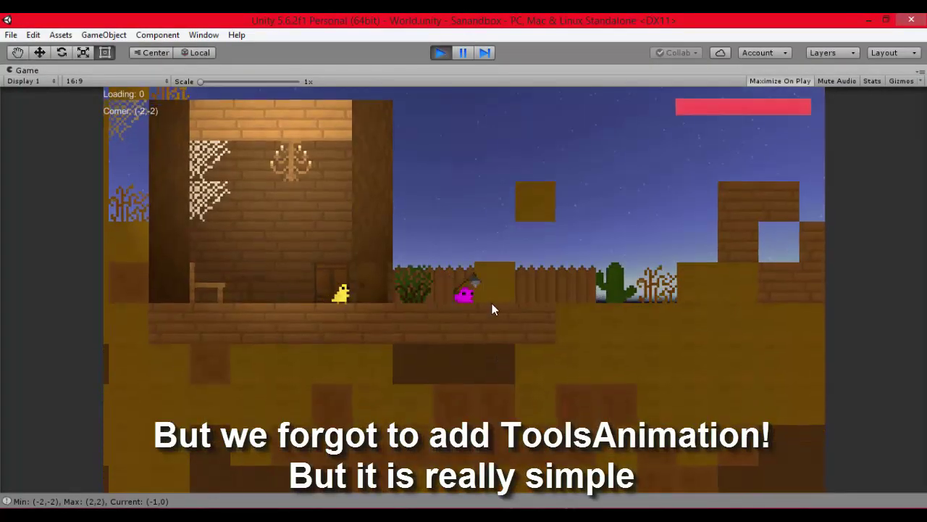
{"action": "key", "text": "d"}
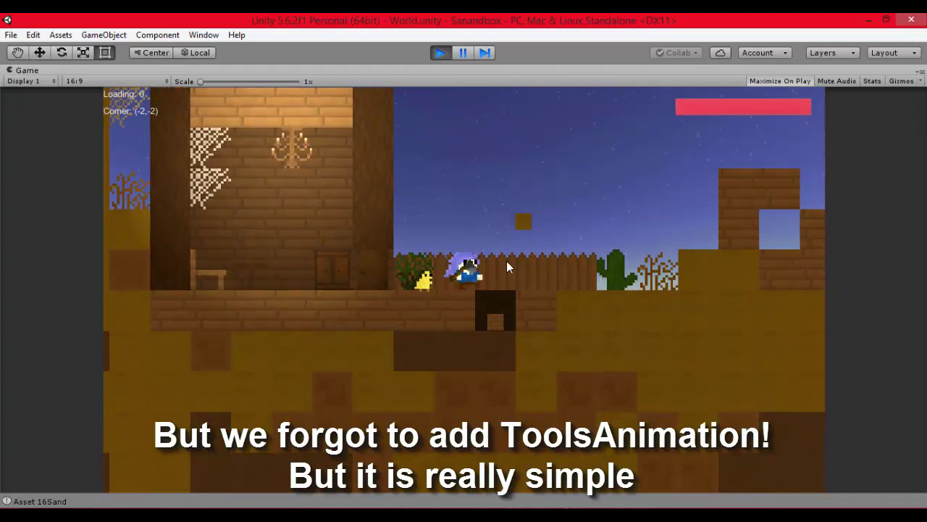
{"action": "key", "text": "space"}
{"action": "key", "text": "d"}
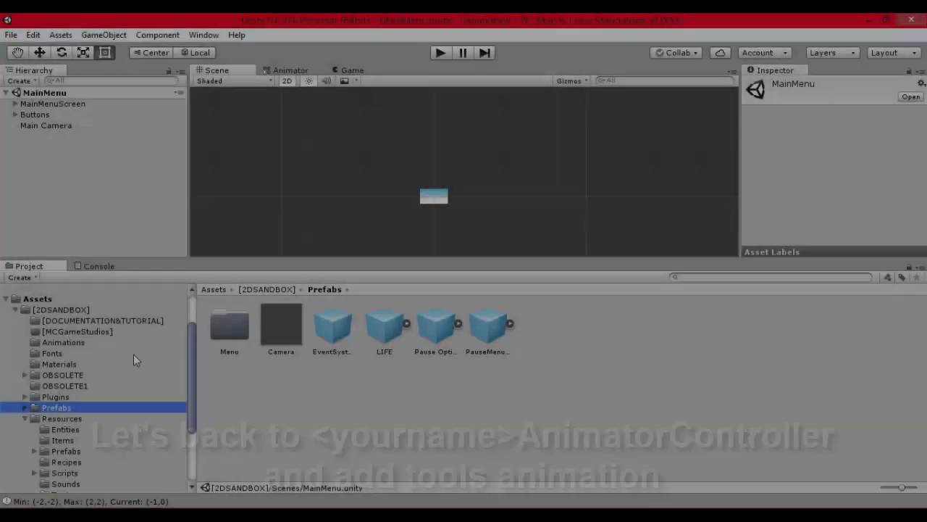
Open SlimeAnimatorController's graph and check that anim_player_tools still plays the anim_player_tools motion
{"action": "left_click", "coordinate": [116, 344]}
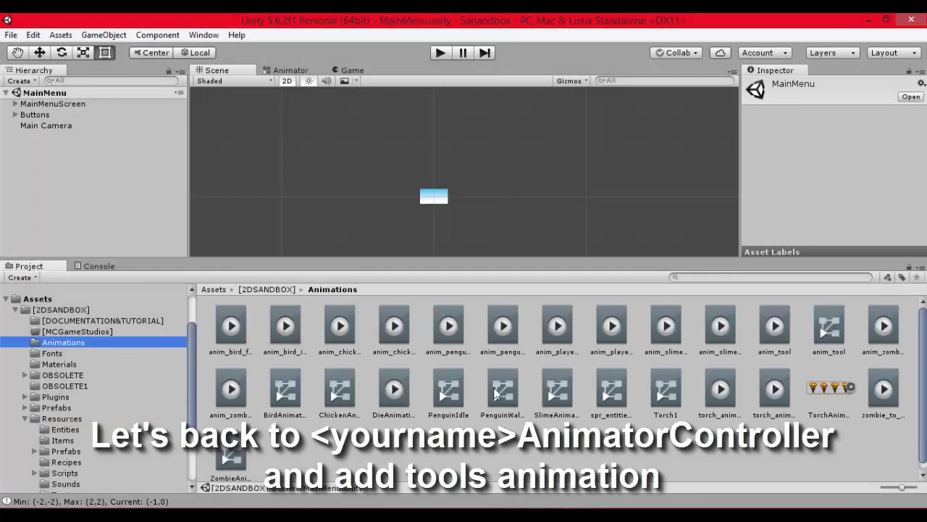
{"action": "left_click", "coordinate": [559, 391]}
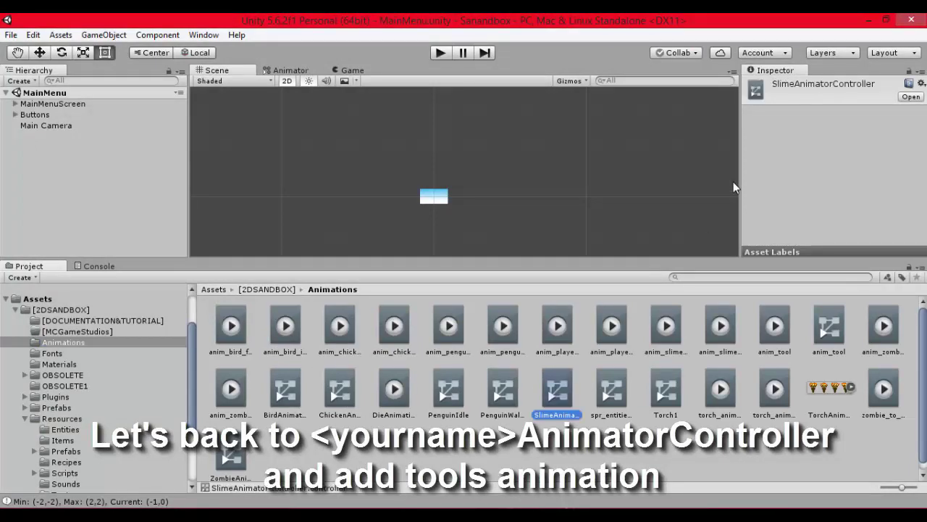
{"action": "left_click", "coordinate": [292, 70]}
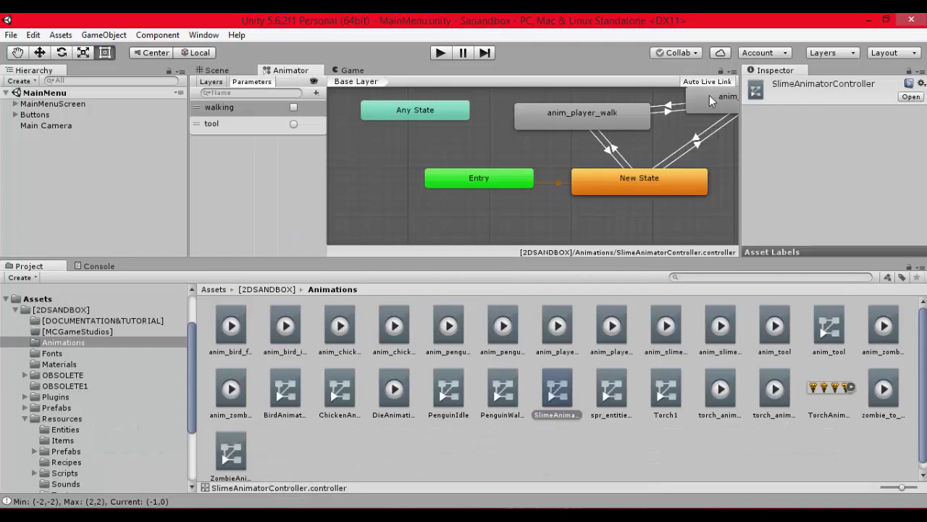
{"action": "left_click", "coordinate": [709, 95]}
{"action": "left_click_drag", "start_coordinate": [849, 242], "coordinate": [879, 242]}
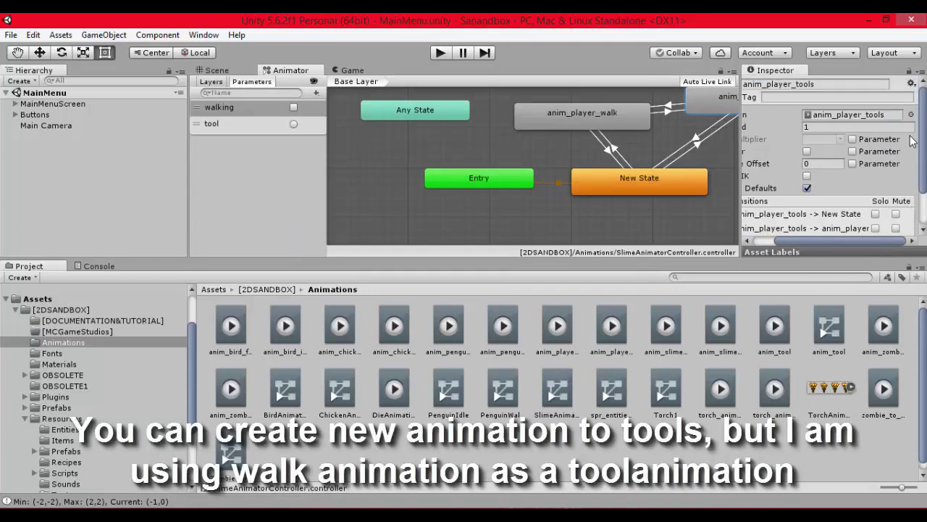
{"action": "left_click", "coordinate": [912, 116]}
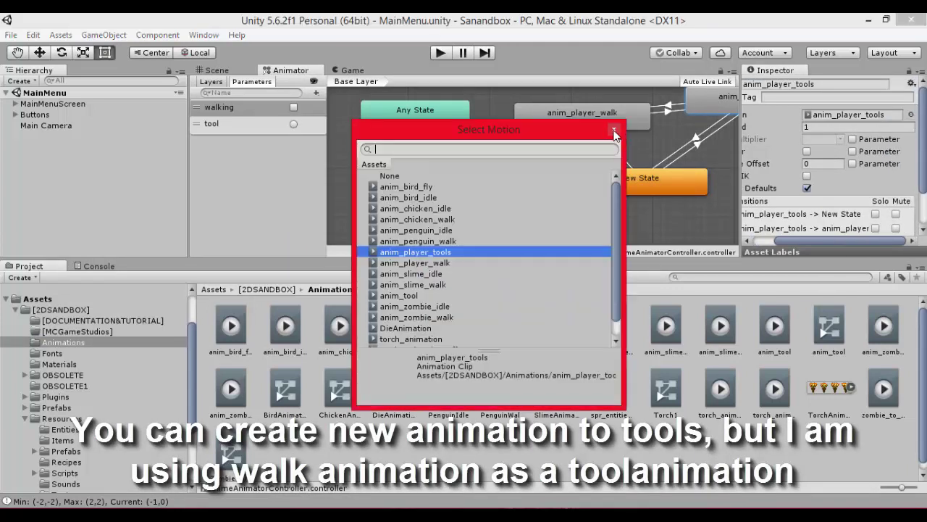
{"action": "left_click", "coordinate": [614, 132]}
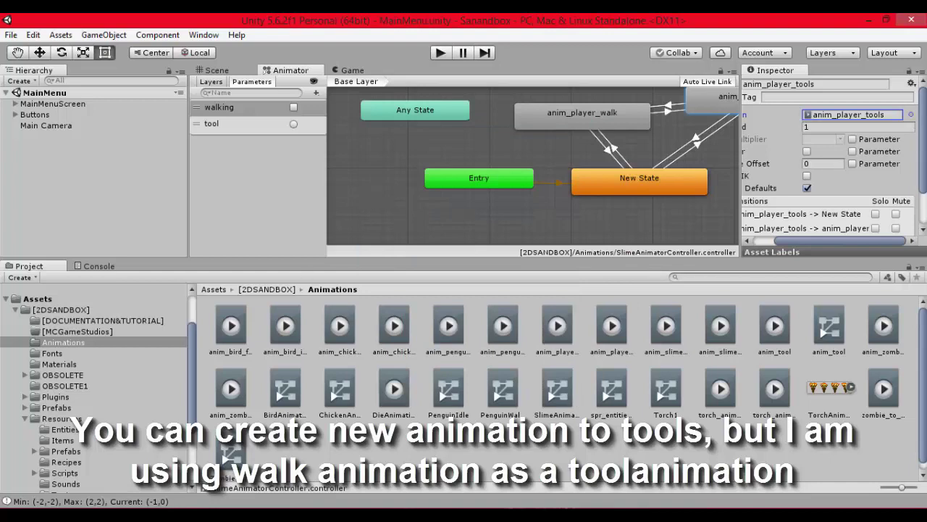
Duplicate anim_slime_walk.anim in the Animations folder
{"action": "scroll", "coordinate": [623, 232], "scroll_direction": "up", "scroll_amount": 1}
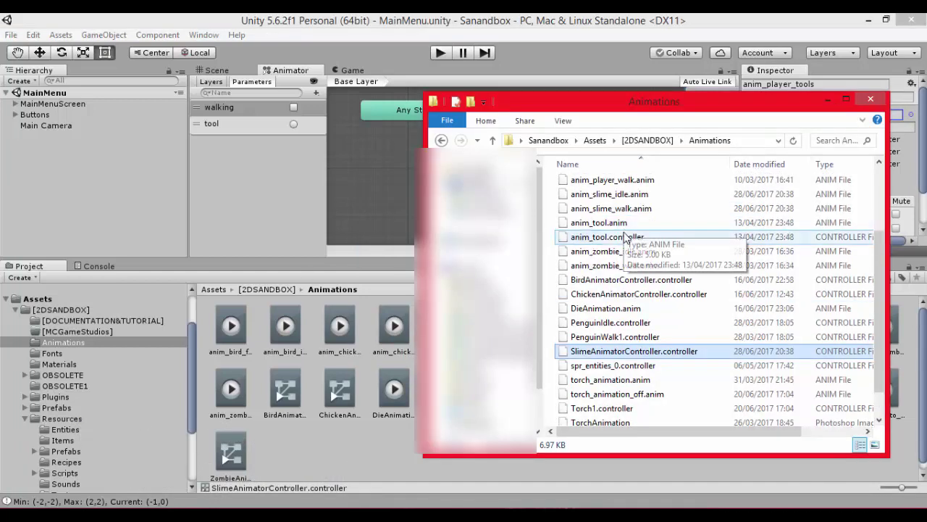
{"action": "scroll", "coordinate": [641, 305], "scroll_direction": "down", "scroll_amount": 1}
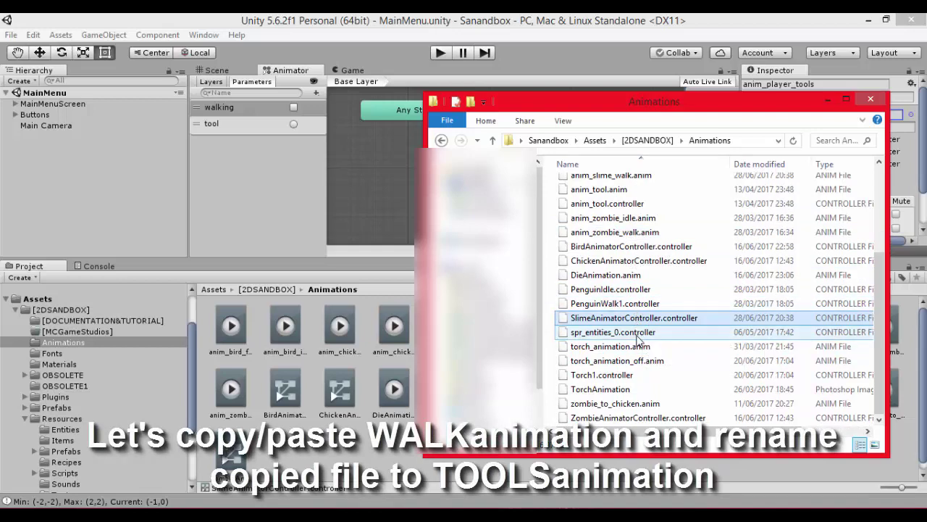
{"action": "scroll", "coordinate": [638, 334], "scroll_direction": "up", "scroll_amount": 1}
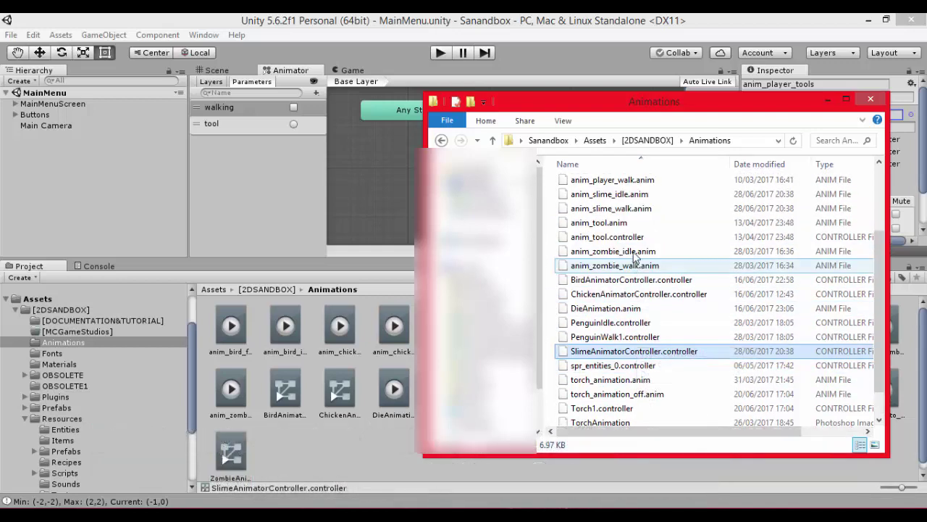
{"action": "left_click", "coordinate": [638, 209]}
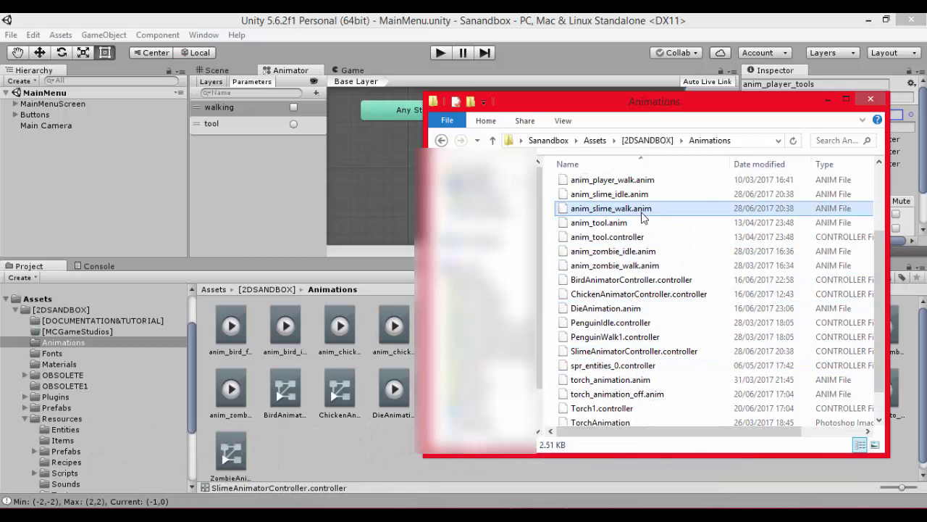
{"action": "scroll", "coordinate": [642, 215], "scroll_direction": "down", "scroll_amount": 1}
{"action": "key", "text": "ctrl+c"}
{"action": "key", "text": "ctrl+v"}
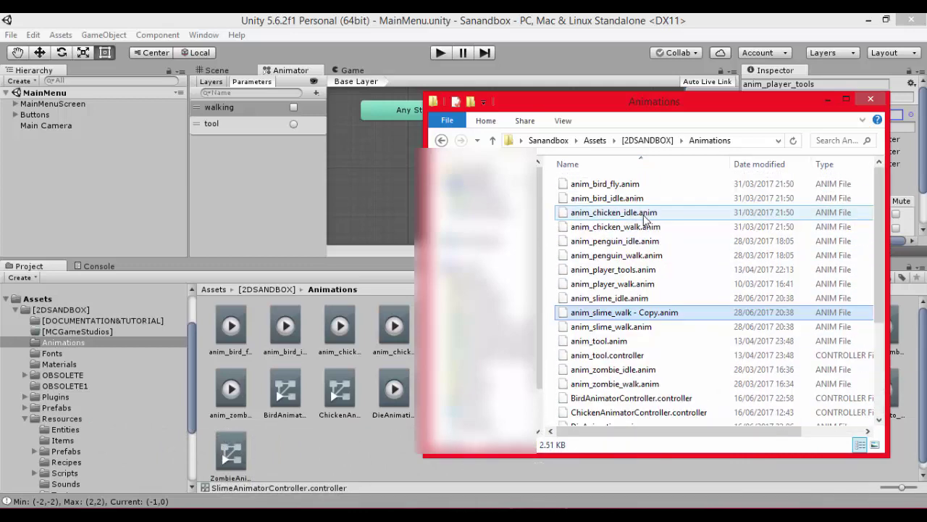
Rename the copy to anim_slime_tools.anim, swapping walk for tools and dropping '- Copy'
{"action": "right_click", "coordinate": [654, 322]}
{"action": "left_click", "coordinate": [693, 290]}
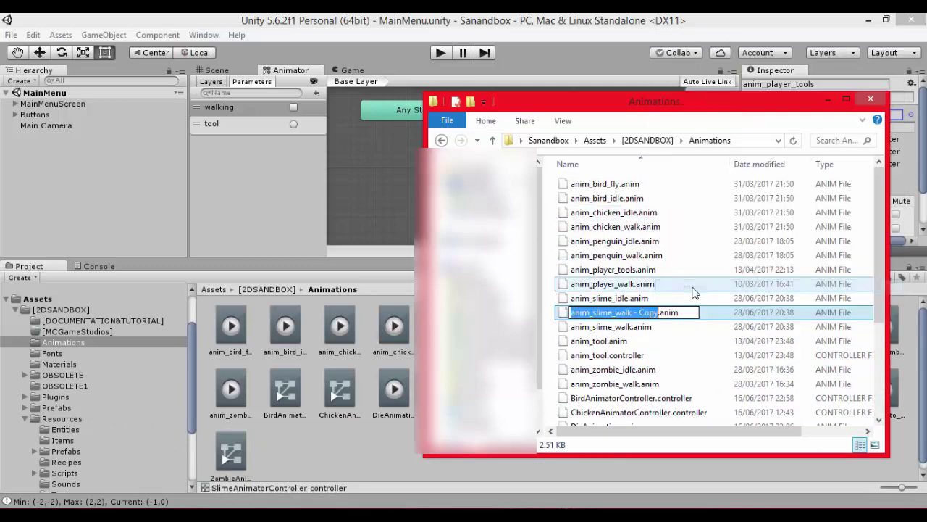
{"action": "left_click", "coordinate": [634, 313]}
{"action": "left_click_drag", "start_coordinate": [635, 313], "coordinate": [571, 312]}
{"action": "left_click", "coordinate": [619, 312]}
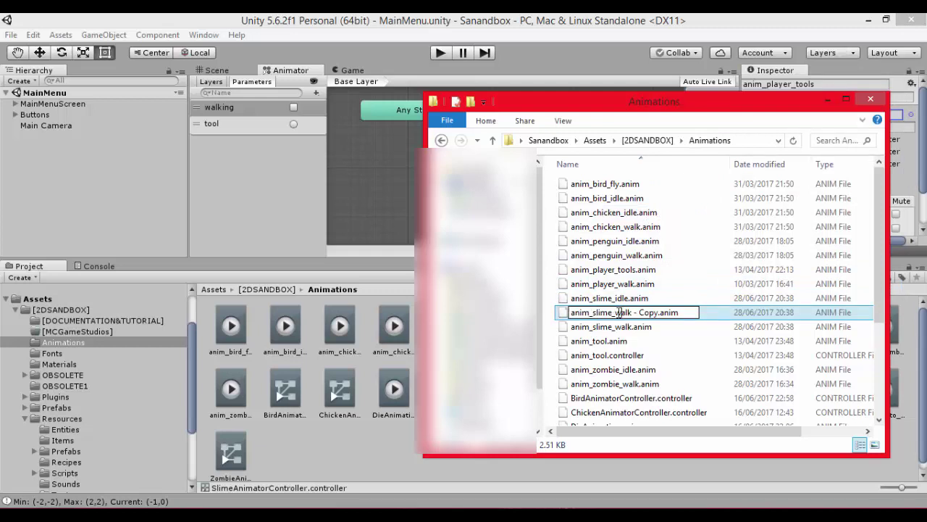
{"action": "type", "text": "tools"}
{"action": "key", "text": "Return"}
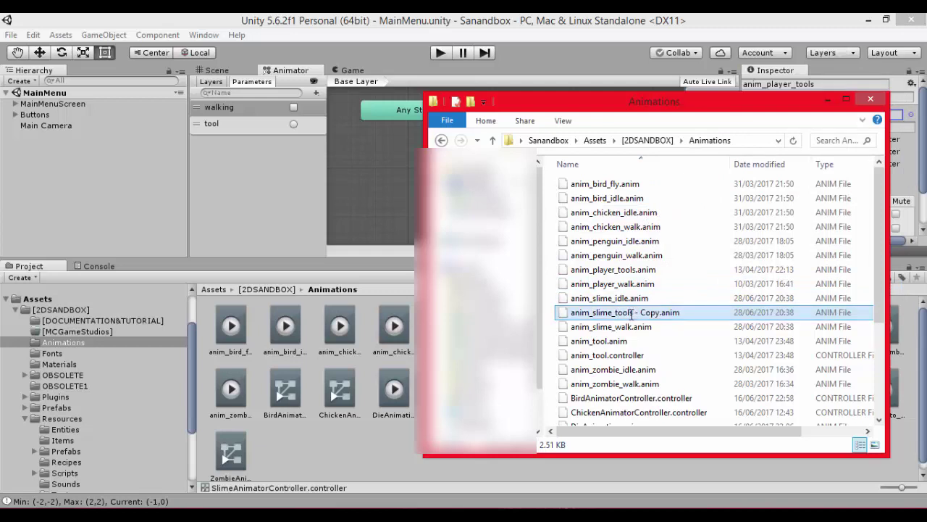
{"action": "right_click", "coordinate": [632, 317]}
{"action": "left_click", "coordinate": [656, 285]}
{"action": "left_click_drag", "start_coordinate": [634, 313], "coordinate": [661, 313]}
{"action": "key", "text": "BackSpace"}
{"action": "key", "text": "Return"}
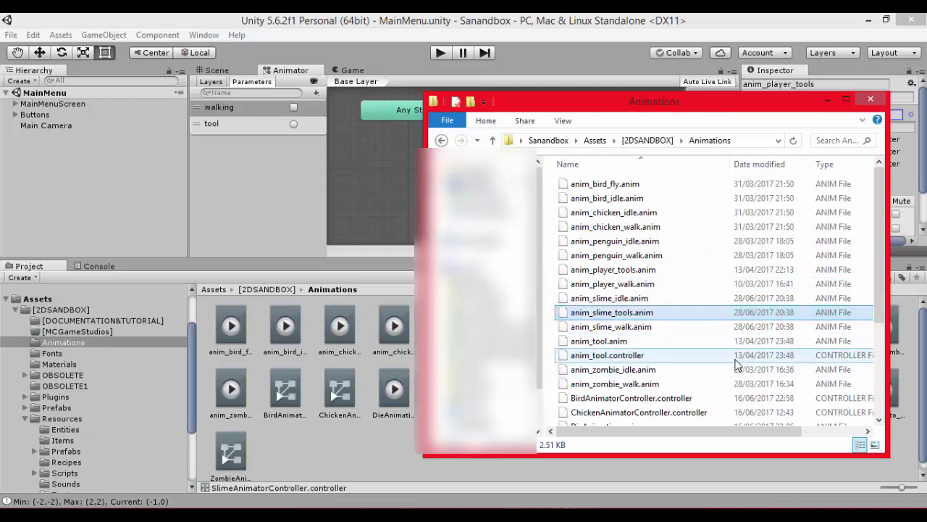
{"action": "left_click", "coordinate": [638, 19]}
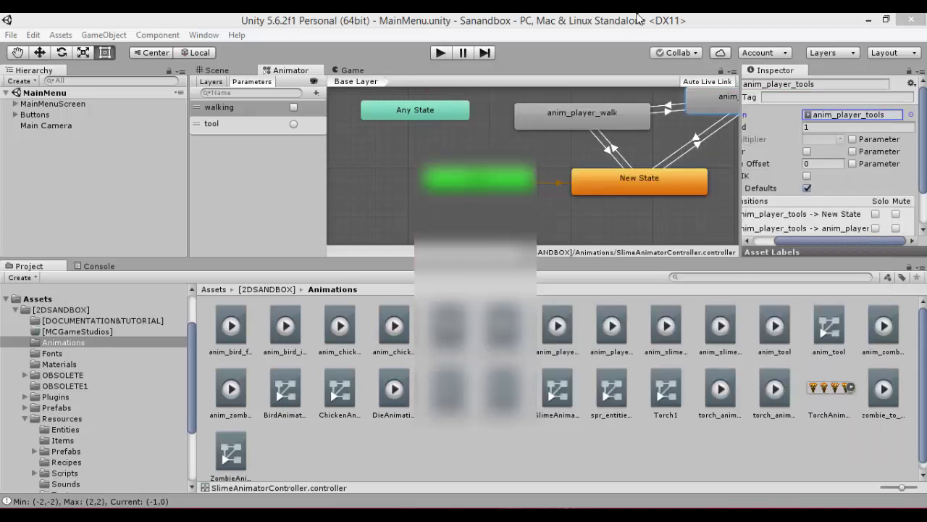
Set the anim_player_tools state's Motion to anim_slime_tools
{"action": "left_click", "coordinate": [910, 115]}
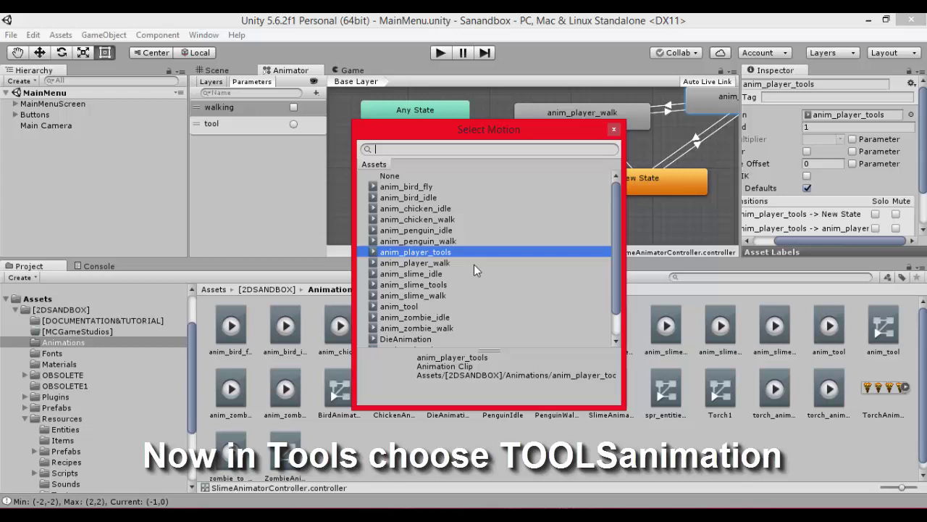
{"action": "left_click", "coordinate": [458, 284]}
{"action": "left_click", "coordinate": [613, 130]}
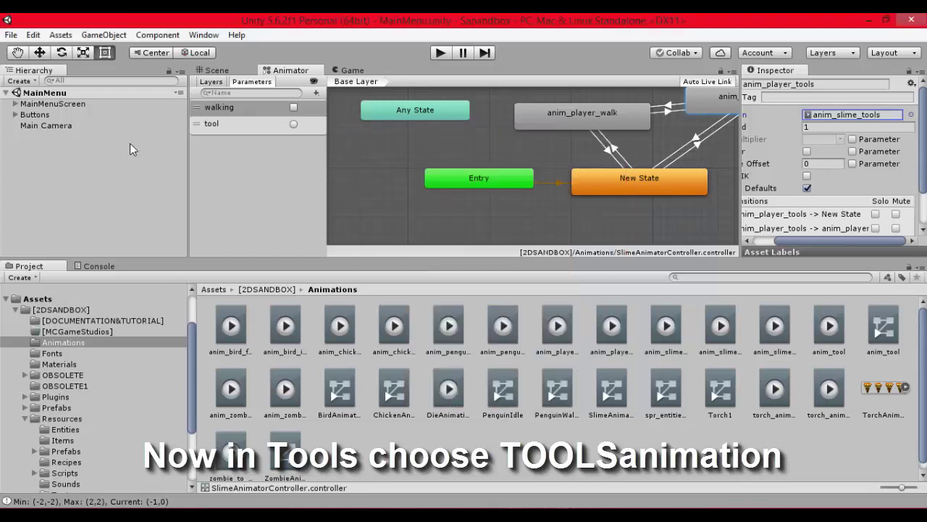
Lower New State's playback Speed to a value below 1
{"action": "left_click", "coordinate": [631, 176]}
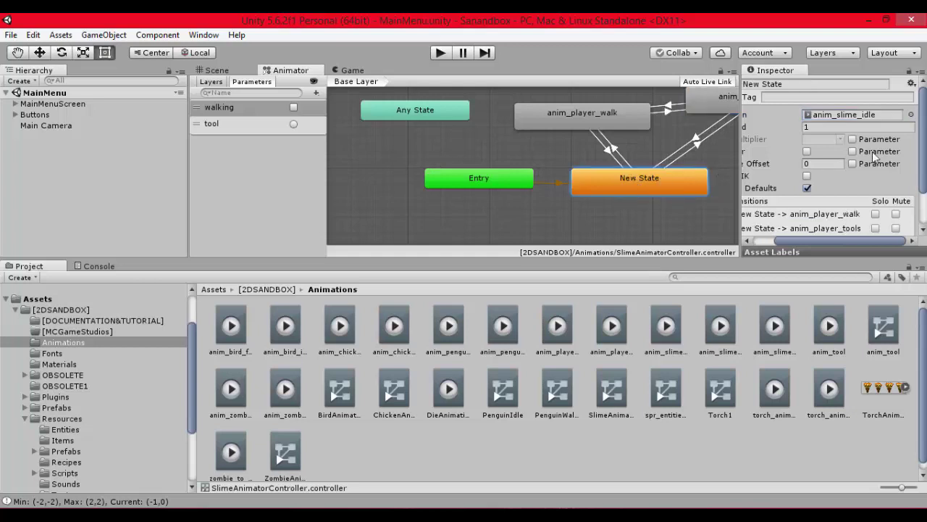
{"action": "left_click_drag", "start_coordinate": [817, 246], "coordinate": [797, 245]}
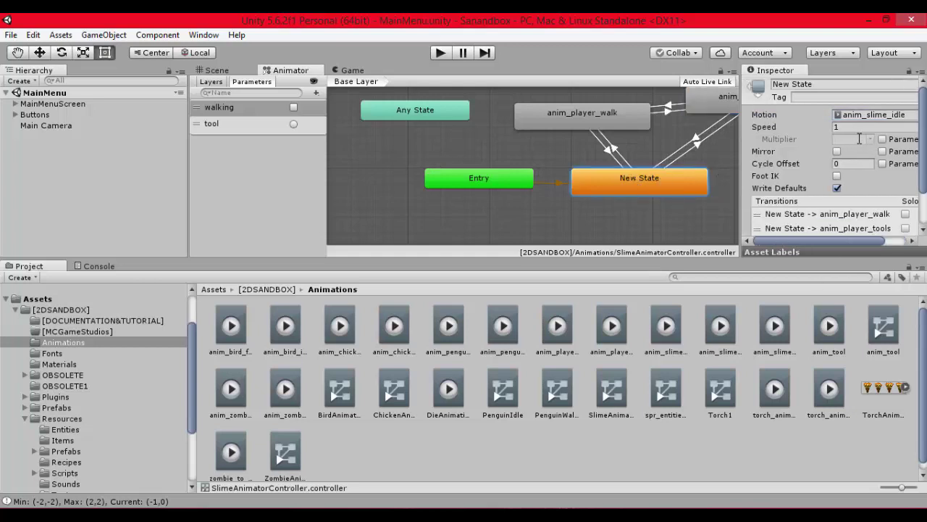
{"action": "left_click", "coordinate": [854, 128]}
{"action": "type", "text": "0."}
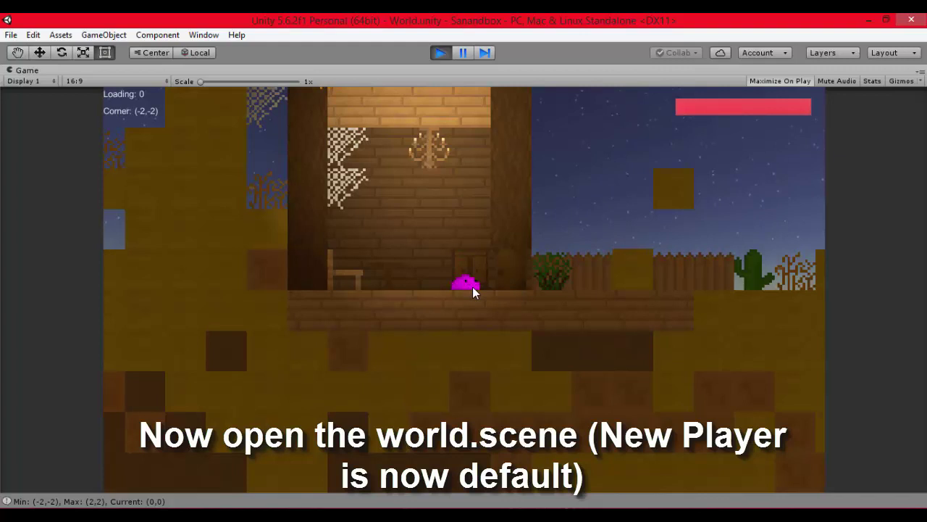
Drag the axe into the holding slot, then walk the slime right and back left carrying it
{"action": "key", "text": "Left"}
{"action": "key", "text": "Escape"}
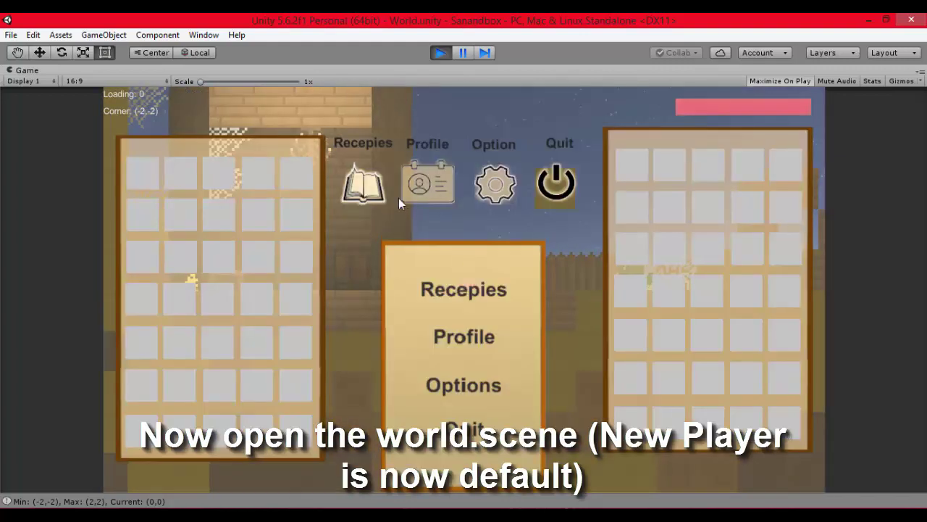
{"action": "left_click", "coordinate": [424, 185]}
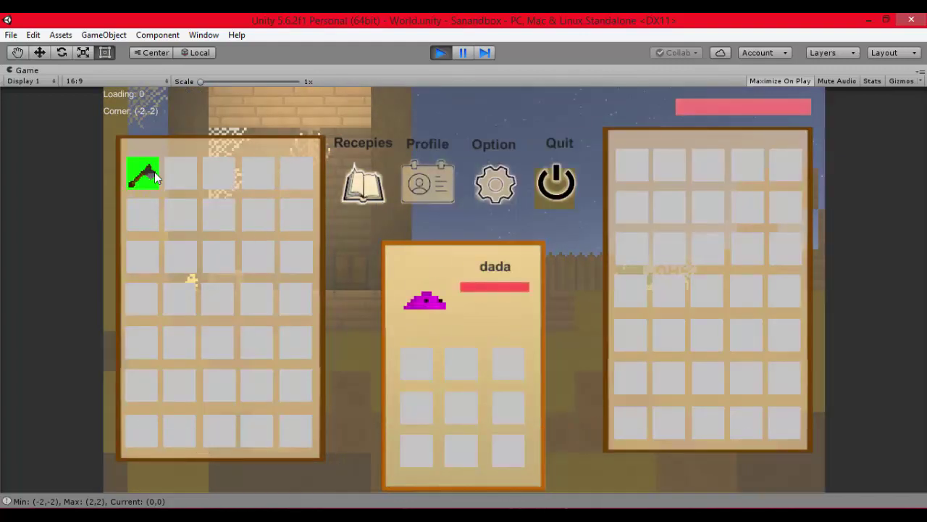
{"action": "left_click_drag", "start_coordinate": [142, 173], "coordinate": [409, 428]}
{"action": "key", "text": "Escape"}
{"action": "key", "text": "Right"}
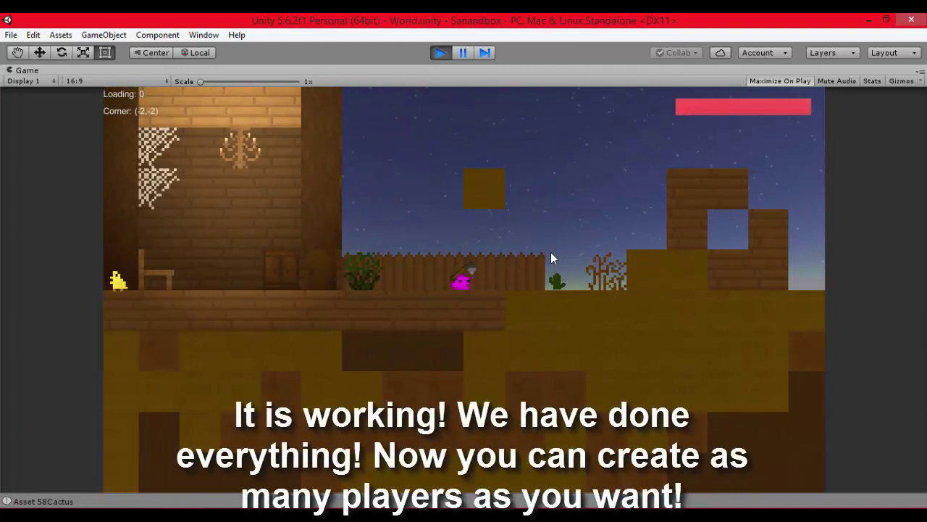
{"action": "key", "text": "Right"}
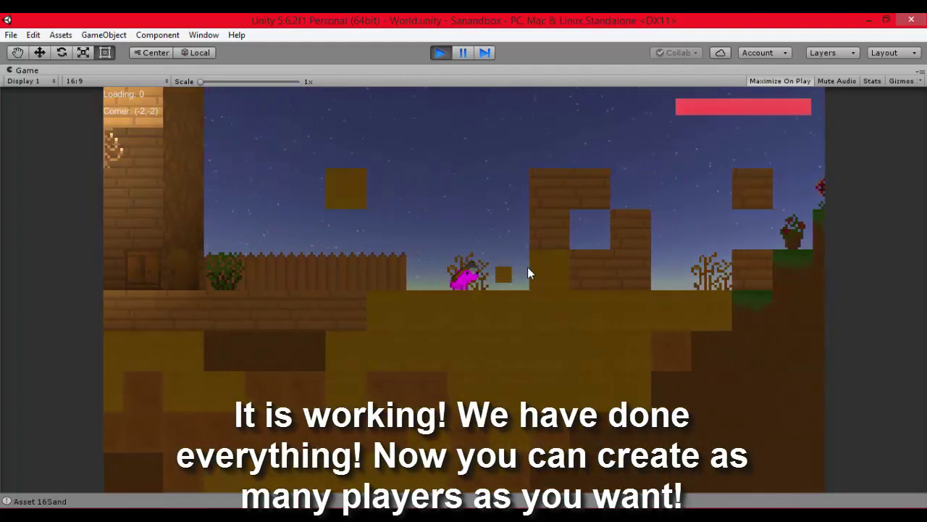
{"action": "key", "text": "Right"}
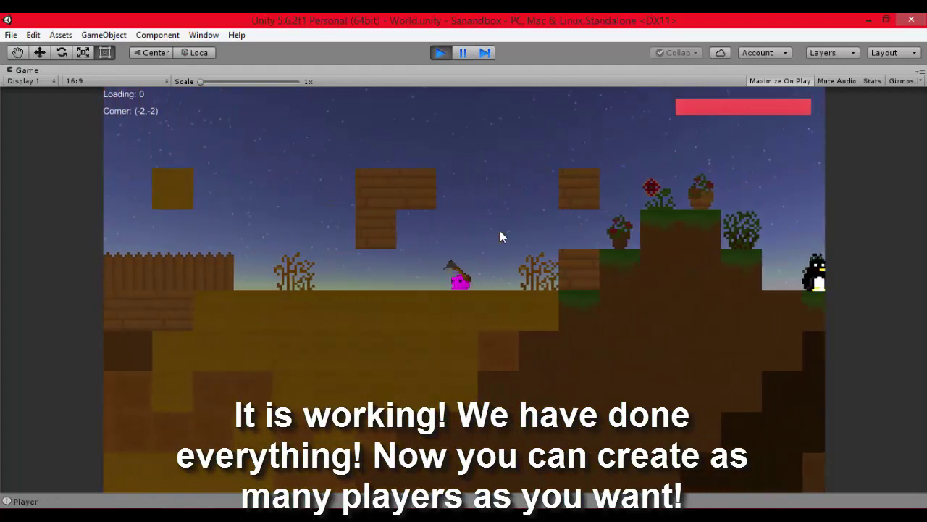
{"action": "key", "text": "Left"}
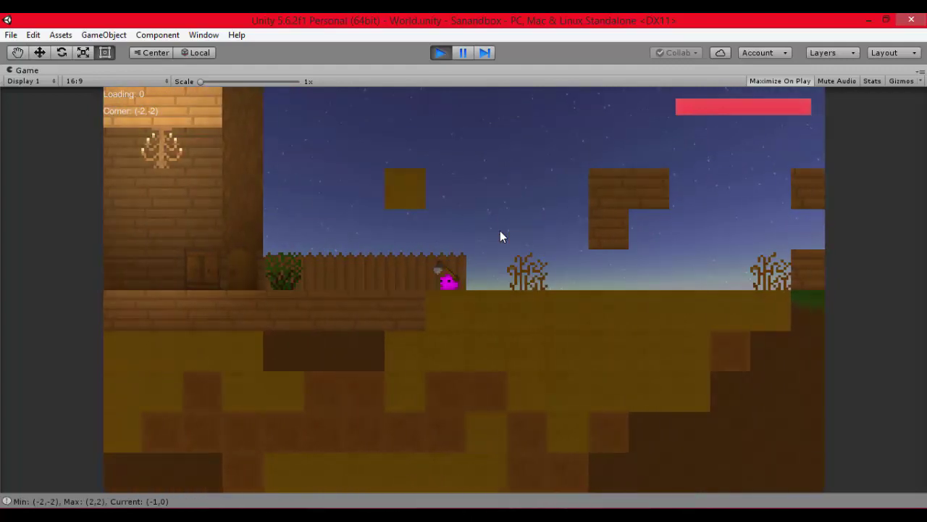